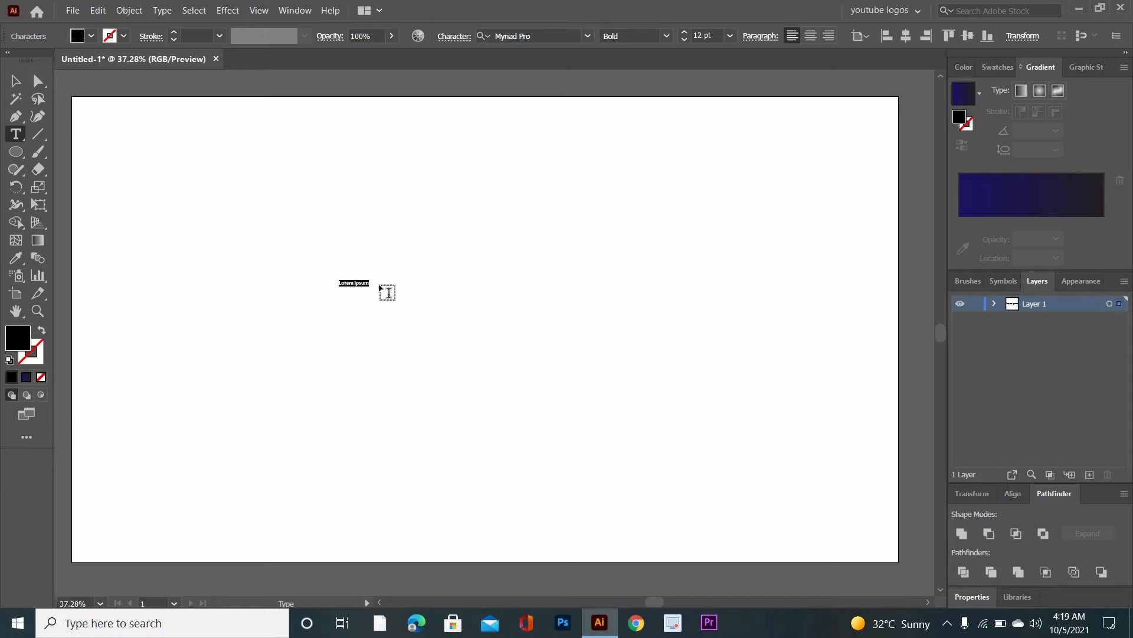
# Enter the text AK DESIGNER and scale it up proportionally to about 206 pt.
pyautogui.write('AK DESIGNER')
pyautogui.click(37, 85)
pyautogui.click(15, 81)
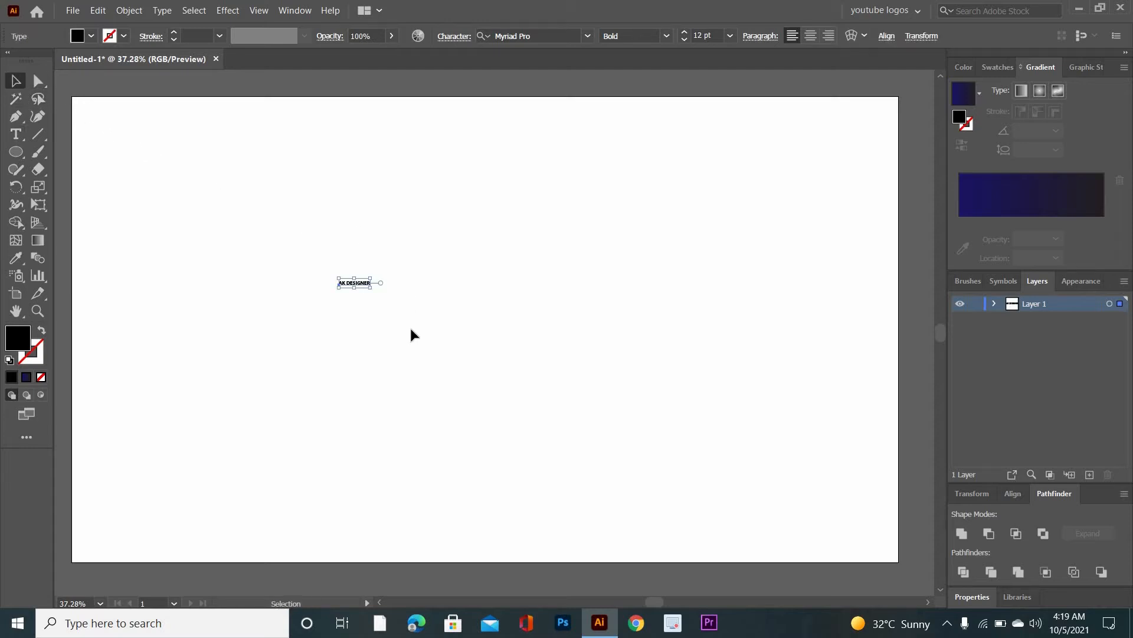
pyautogui.moveTo(371, 287); pyautogui.dragTo(594, 424)
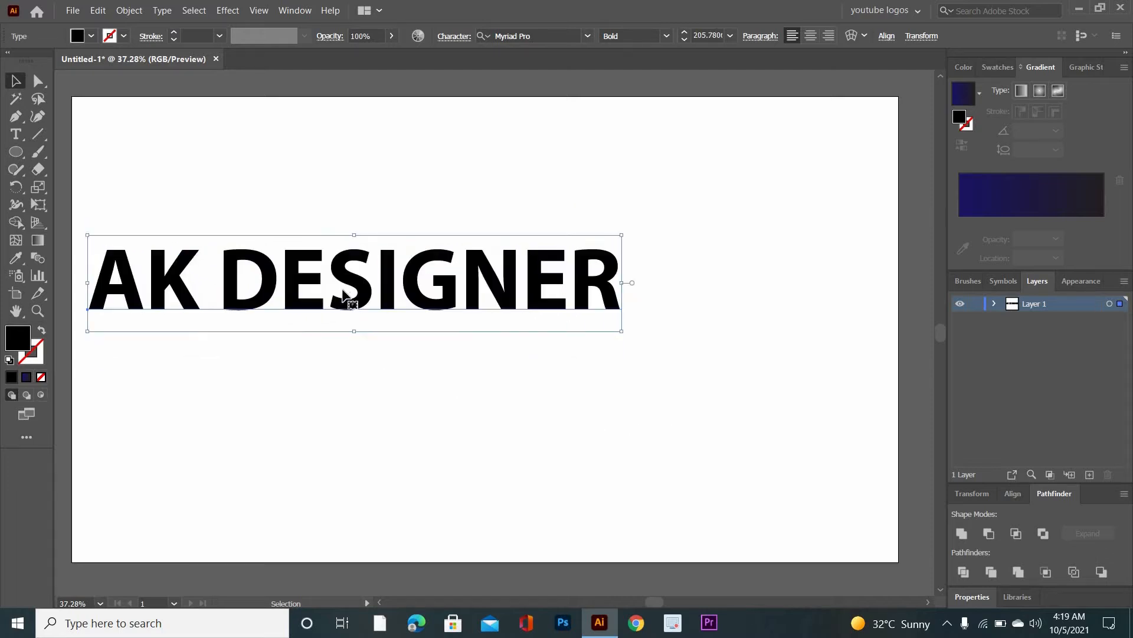
# Move the AK DESIGNER text to the upper middle of the artboard.
pyautogui.moveTo(330, 274); pyautogui.dragTo(437, 263)
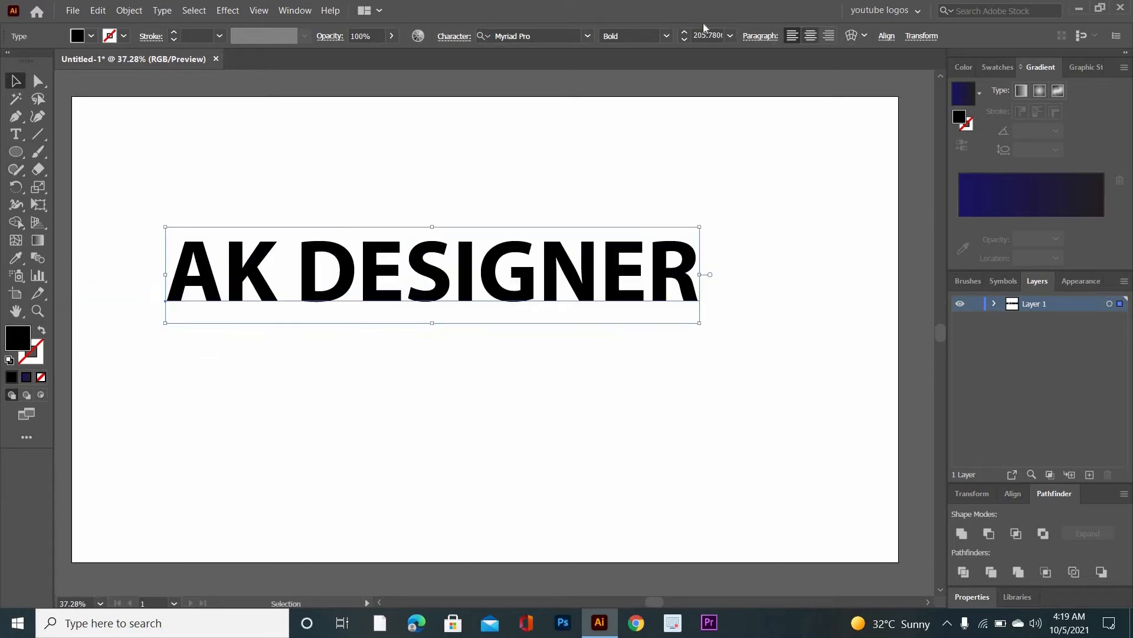
pyautogui.click(668, 35)
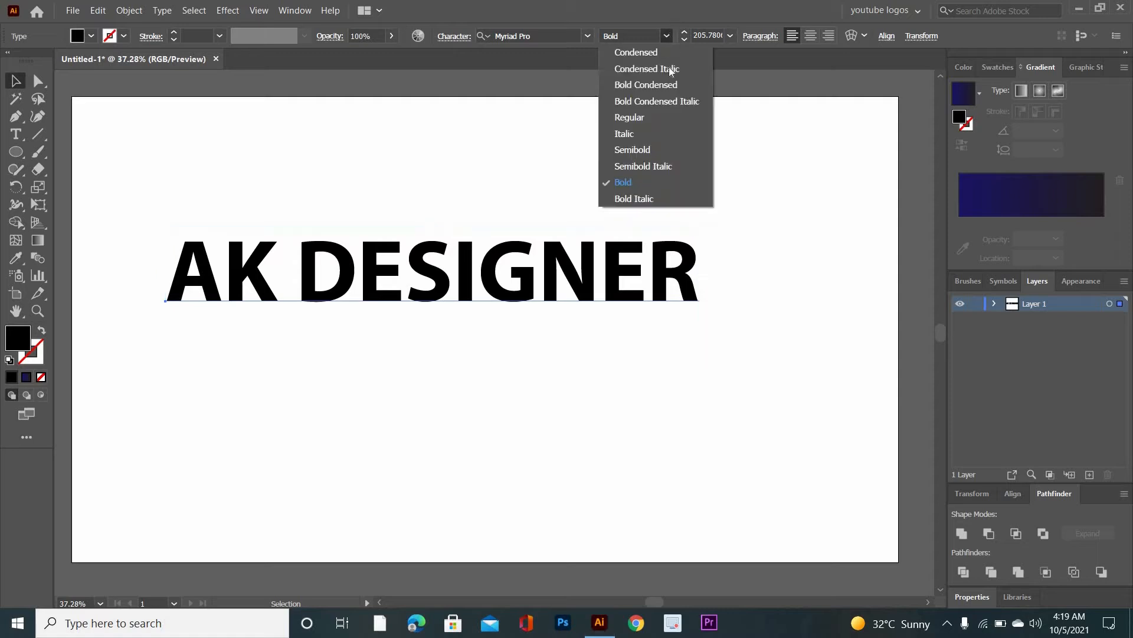
pyautogui.click(586, 136)
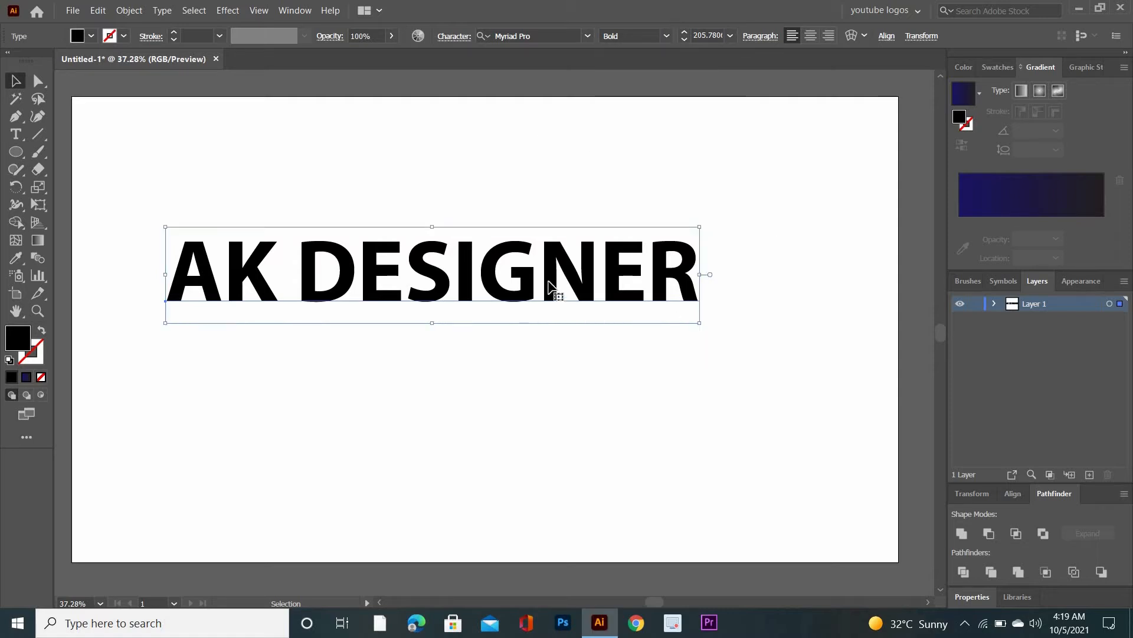
pyautogui.moveTo(530, 231); pyautogui.dragTo(542, 166)
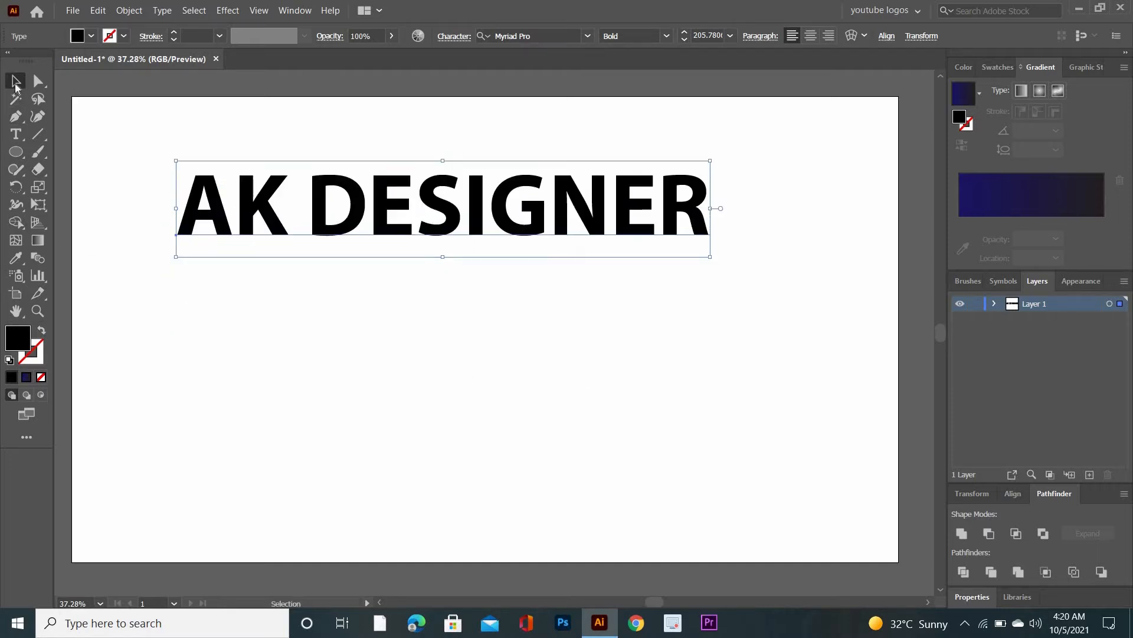
# Expand the object and fill of the AK DESIGNER text into outlines and ungroup the letters.
pyautogui.click(119, 207)
pyautogui.moveTo(126, 143); pyautogui.dragTo(770, 270)
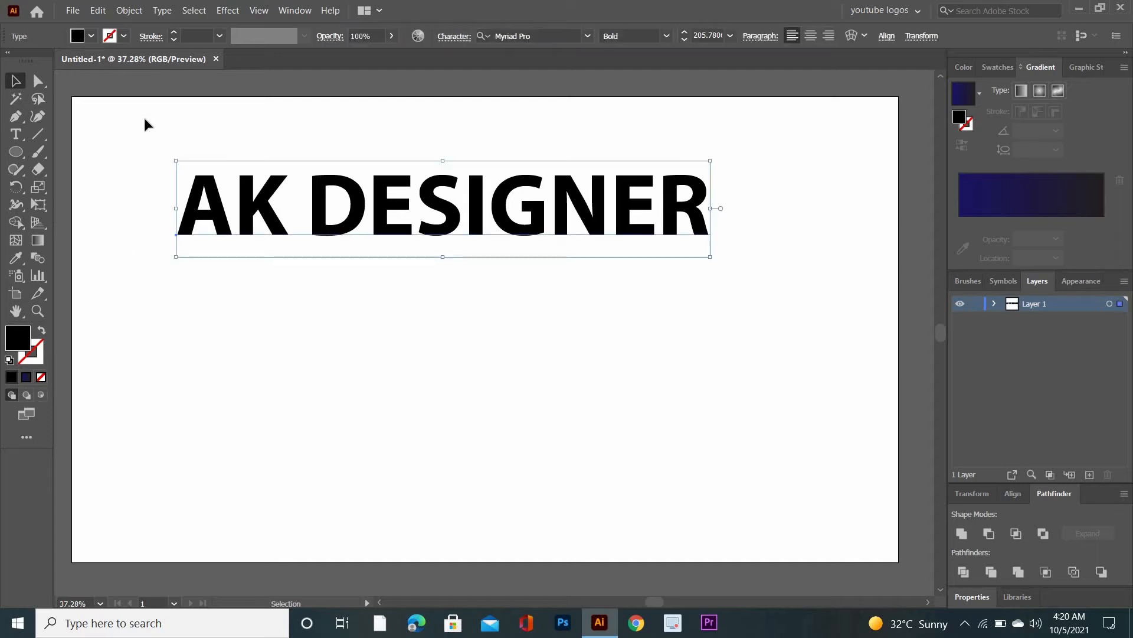
pyautogui.click(129, 10)
pyautogui.click(156, 163)
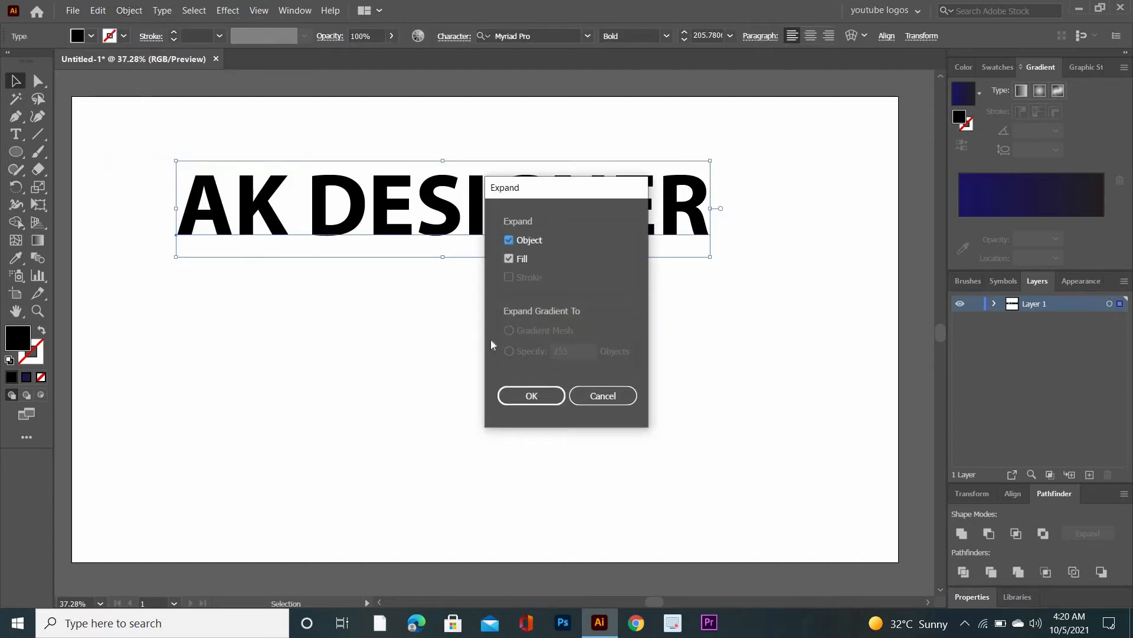
pyautogui.click(531, 395)
pyautogui.rightClick(448, 131)
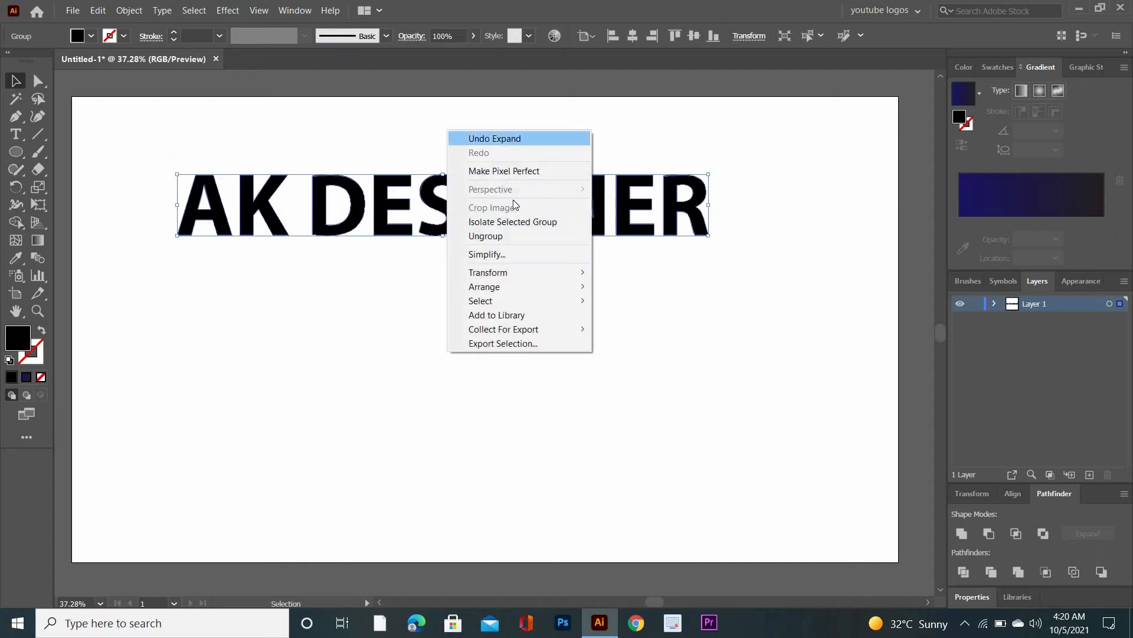
pyautogui.click(523, 237)
pyautogui.click(438, 289)
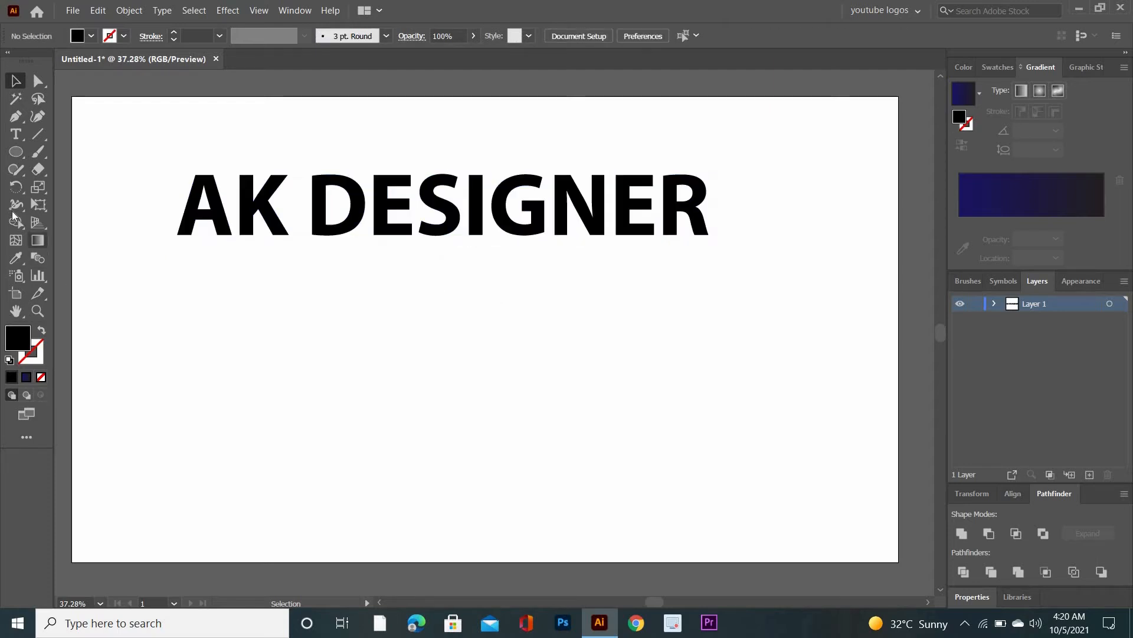
# Draw a wide ellipse about 1623 by 474 px below the lettering, with no fill and a red D12A2A stroke.
pyautogui.click(15, 153)
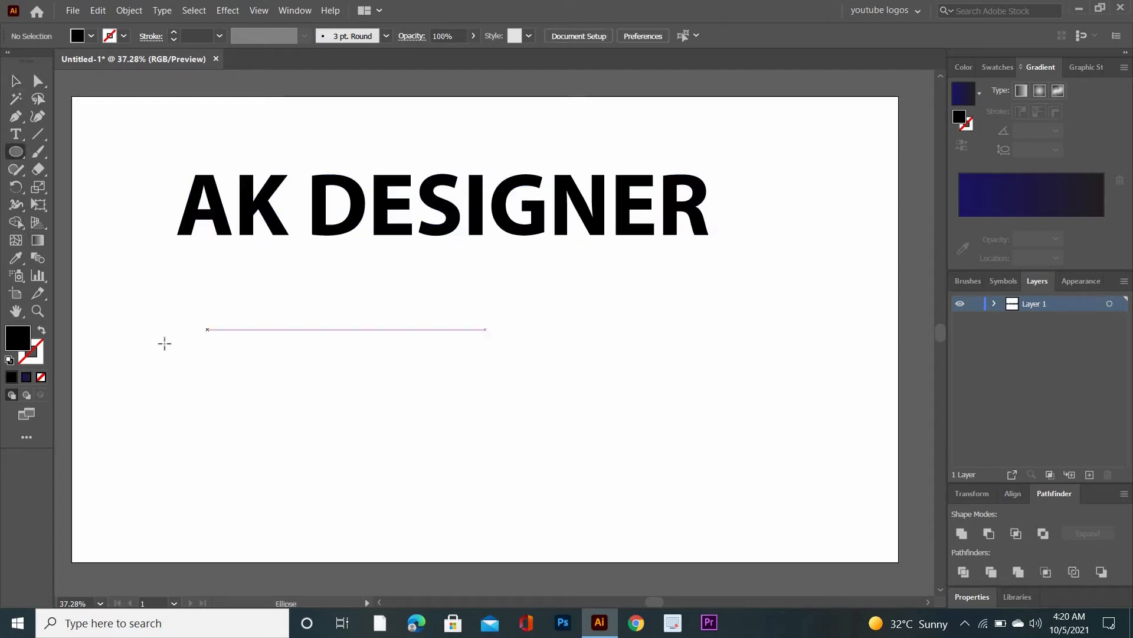
pyautogui.moveTo(114, 341); pyautogui.dragTo(813, 544)
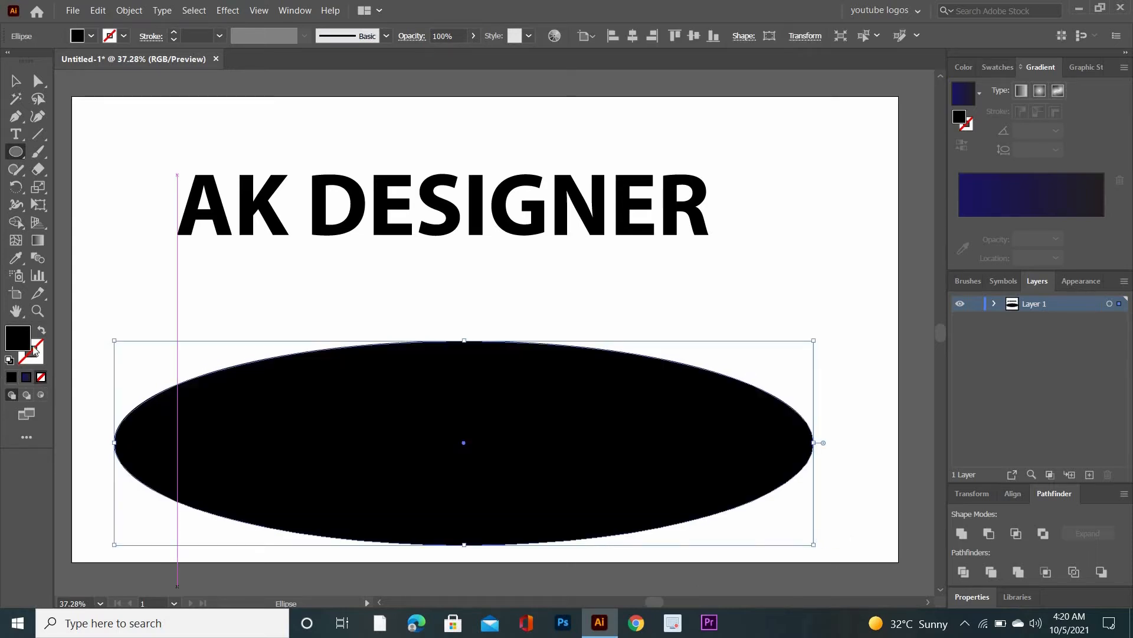
pyautogui.click(41, 376)
pyautogui.doubleClick(33, 352)
pyautogui.click(787, 421)
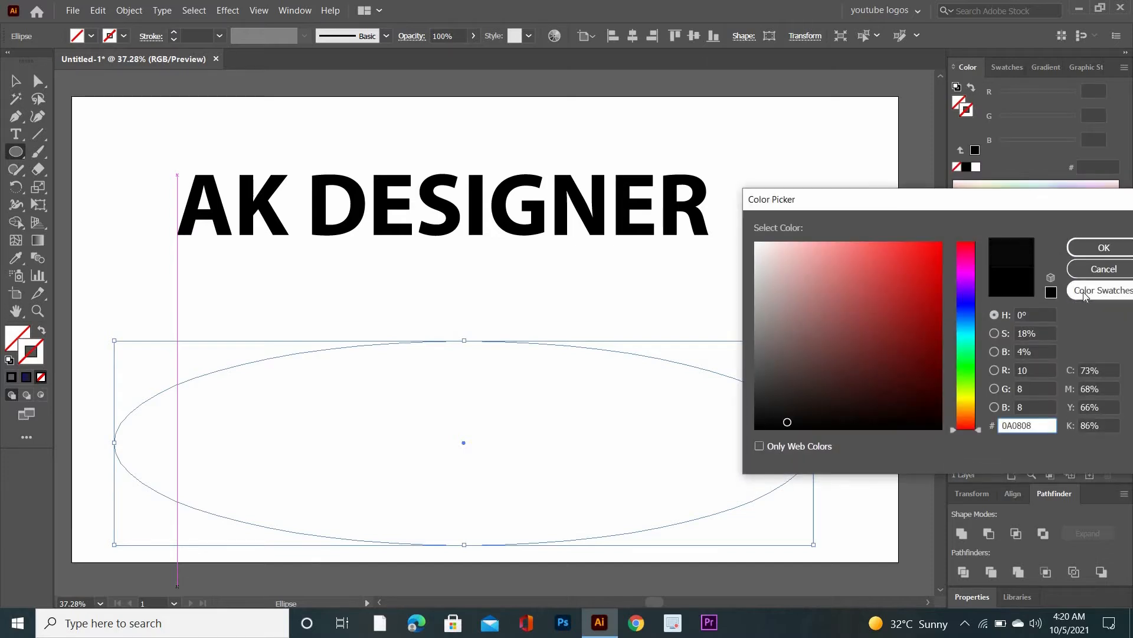
pyautogui.click(908, 272)
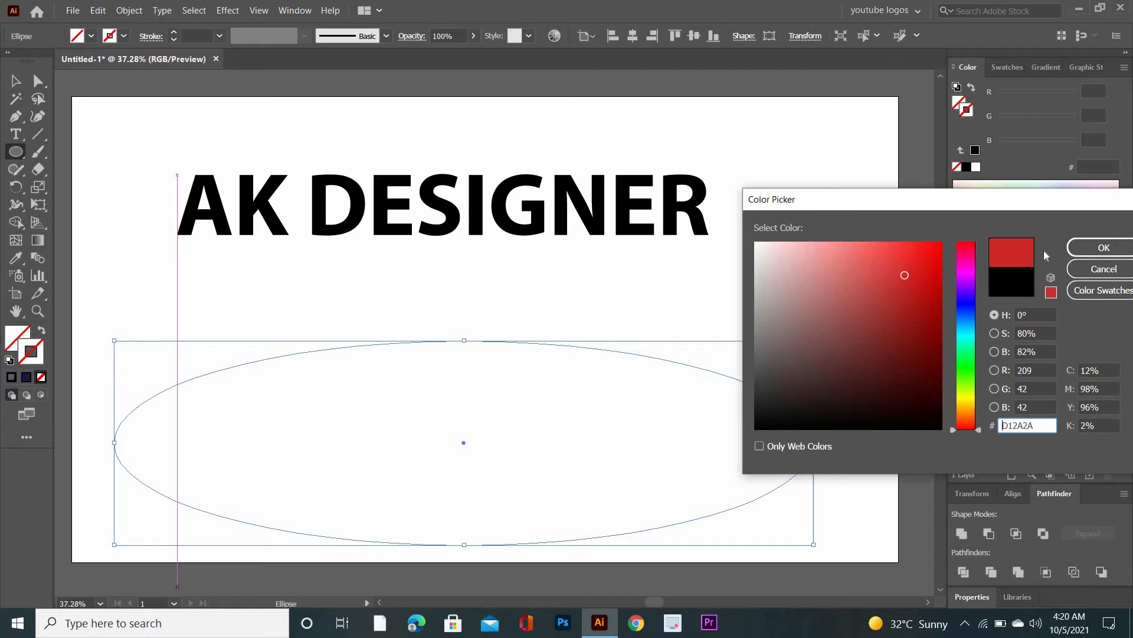
pyautogui.click(1089, 251)
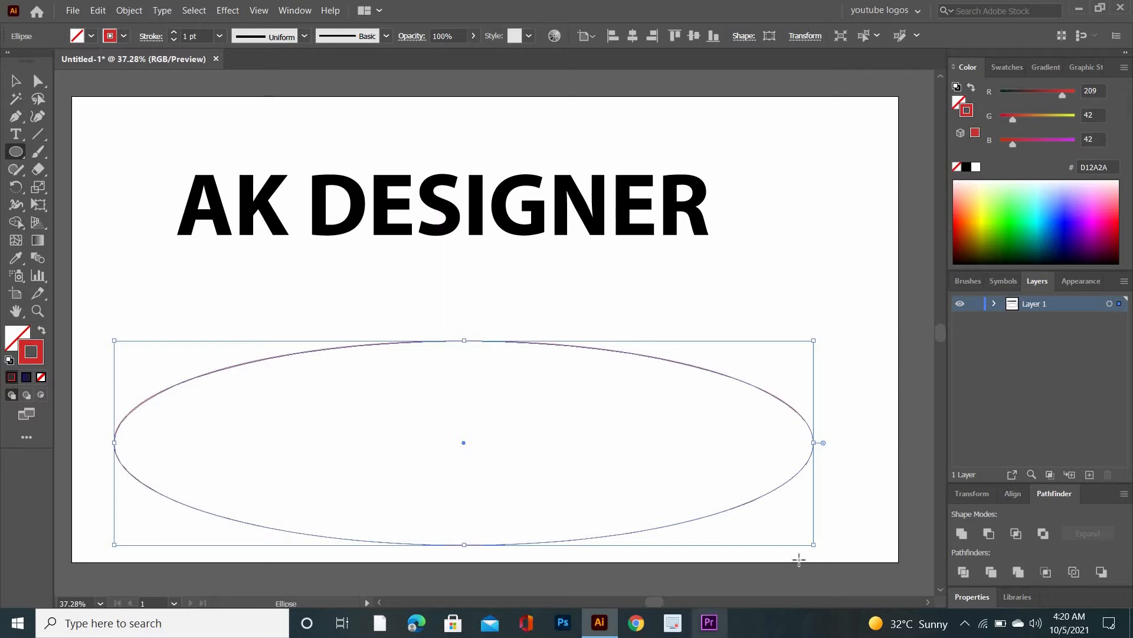
# Create a tiny concentric copy of the ellipse at its centre and select both ellipses.
pyautogui.moveTo(816, 547); pyautogui.dragTo(526, 448)
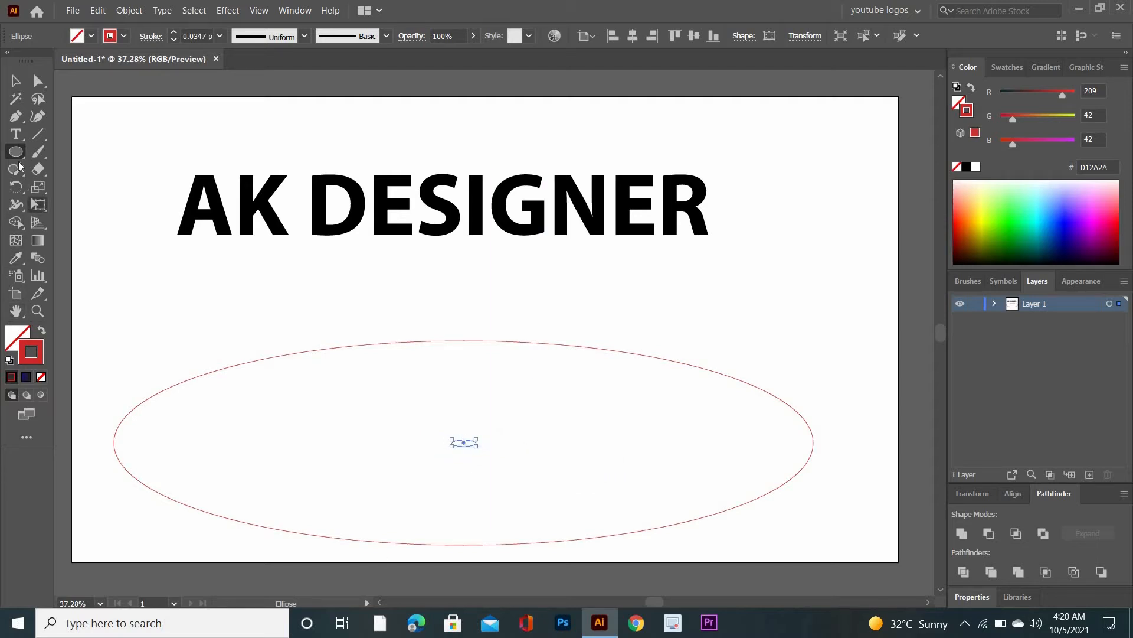
pyautogui.click(15, 81)
pyautogui.moveTo(190, 310); pyautogui.dragTo(331, 500)
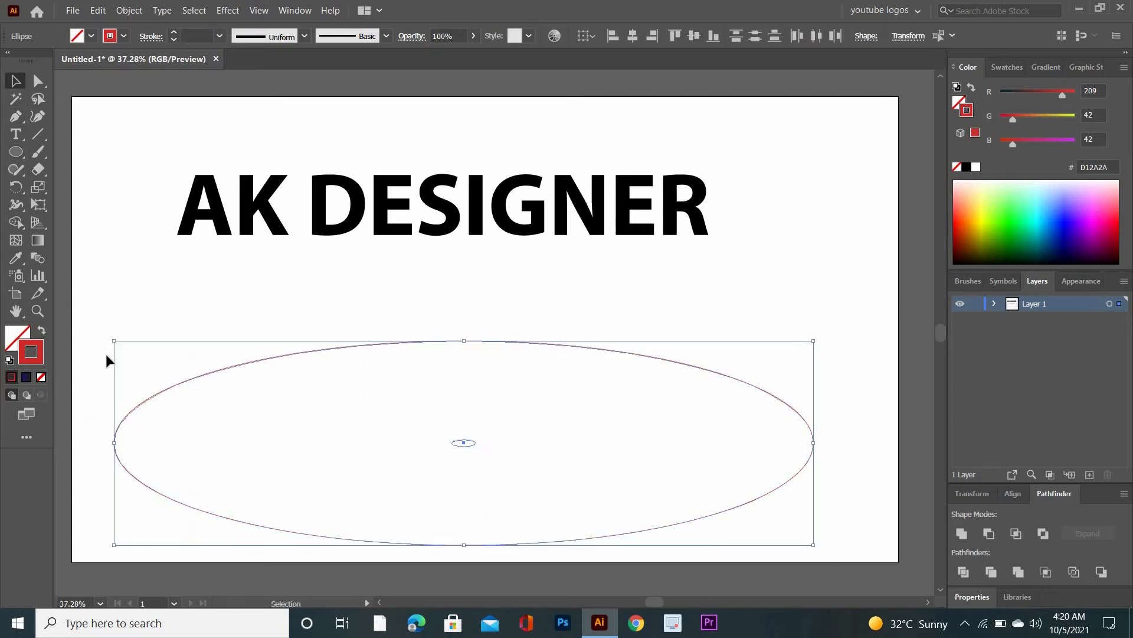
# Blend the small and large ellipses with spacing set to 40 Specified Steps.
pyautogui.doubleClick(37, 258)
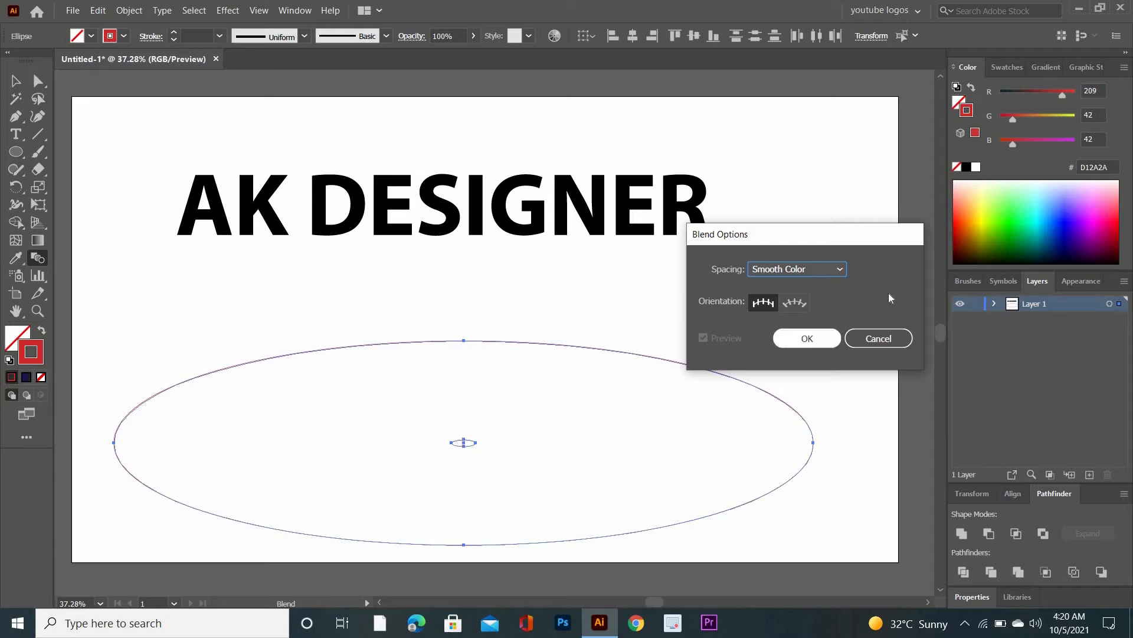
pyautogui.click(834, 271)
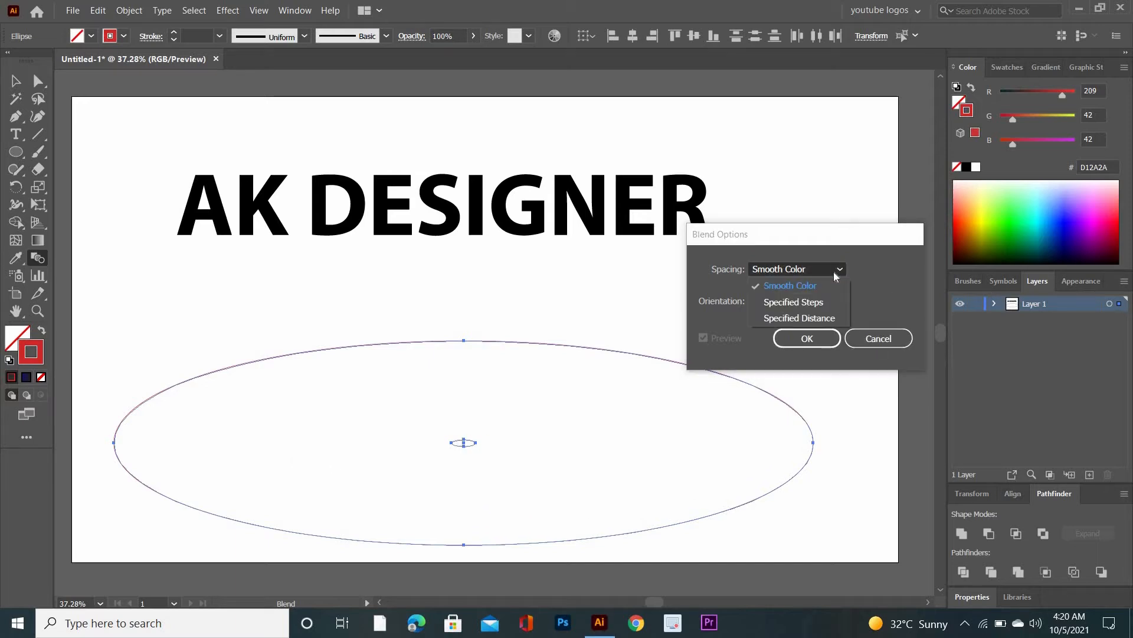
pyautogui.click(794, 302)
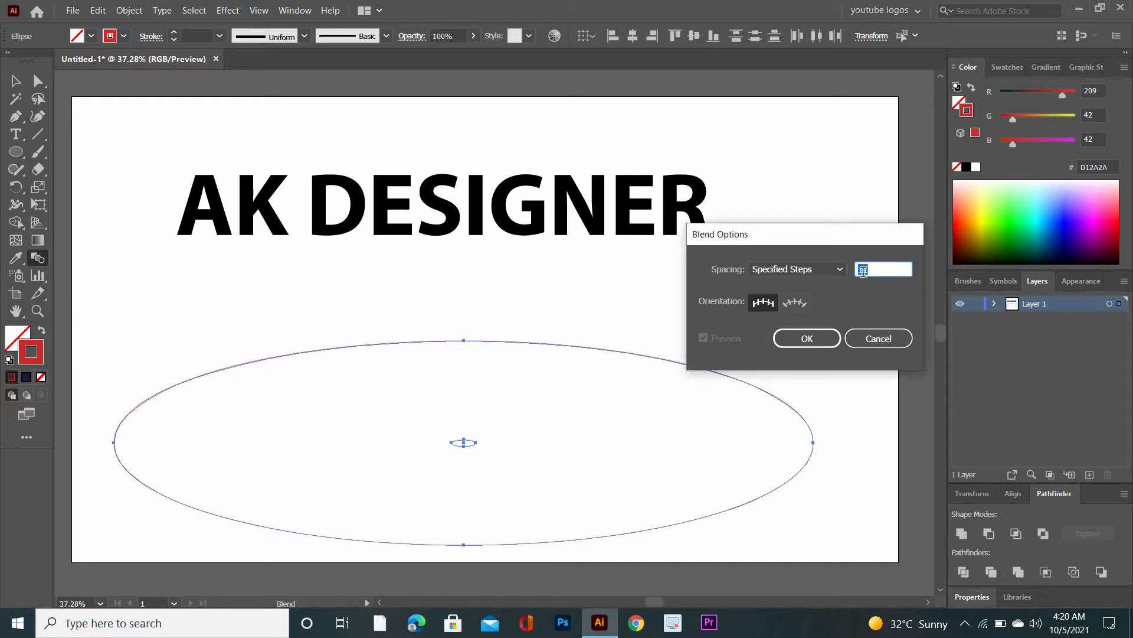
pyautogui.scroll(6, 863, 270)
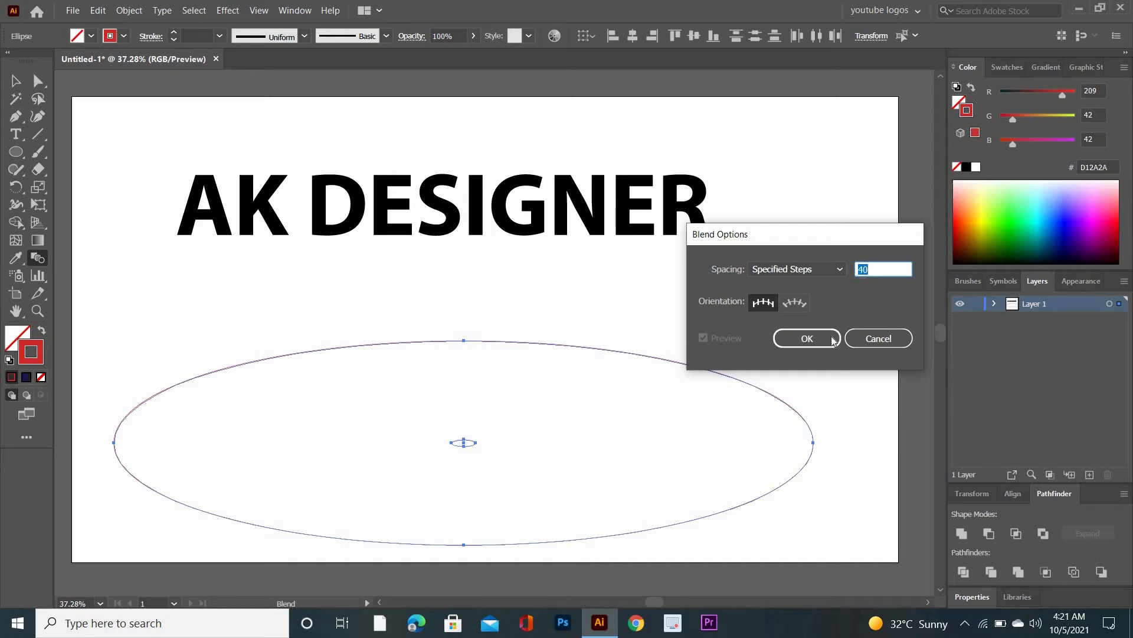
pyautogui.click(807, 338)
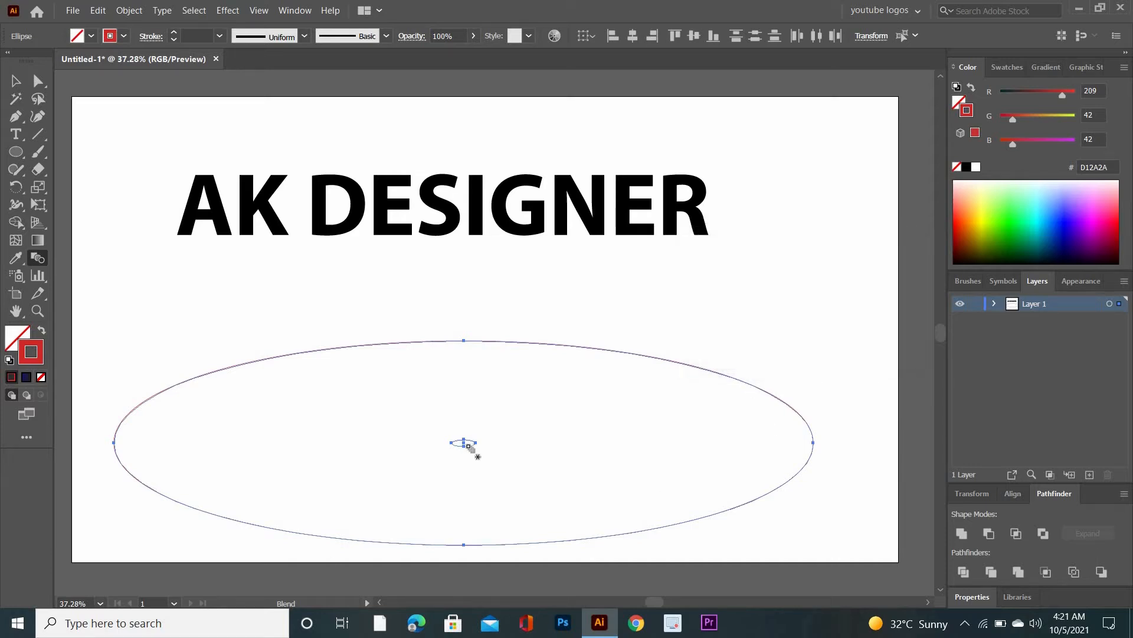
pyautogui.click(636, 534)
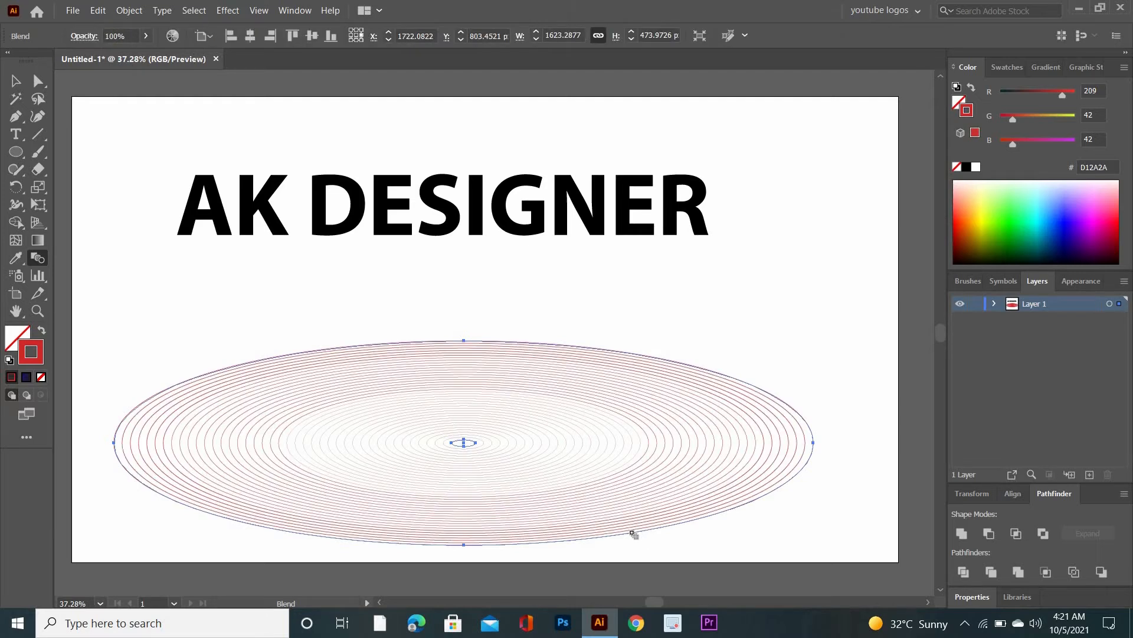
# Increase the ellipse blend to 48 steps and stretch it vertically about its centre to about 625 px high.
pyautogui.doubleClick(36, 257)
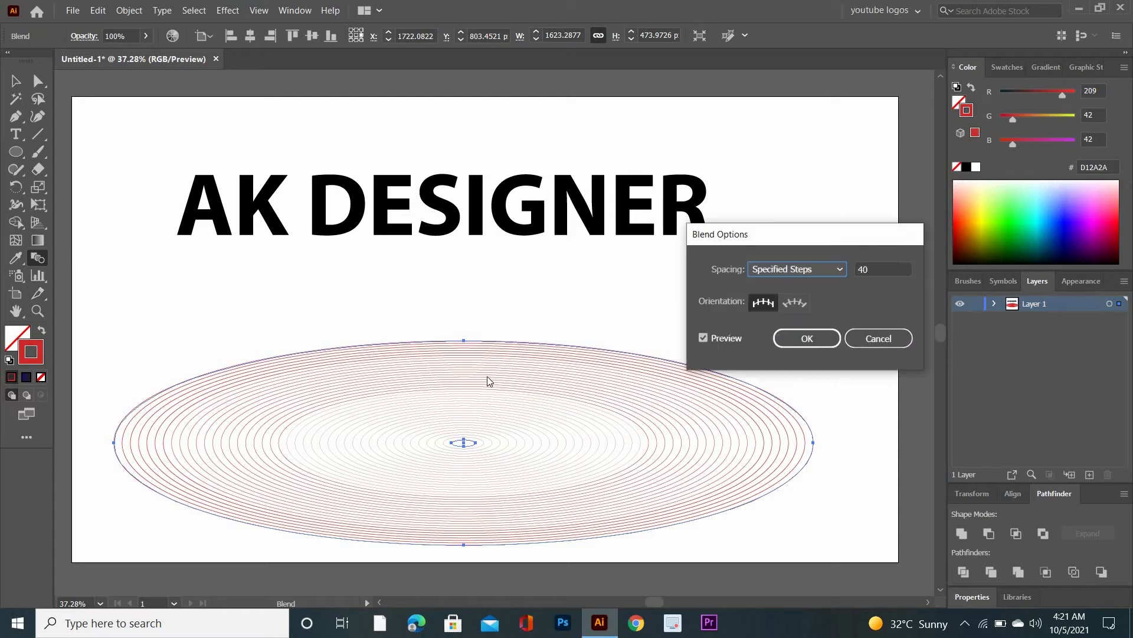
pyautogui.scroll(8, 878, 265)
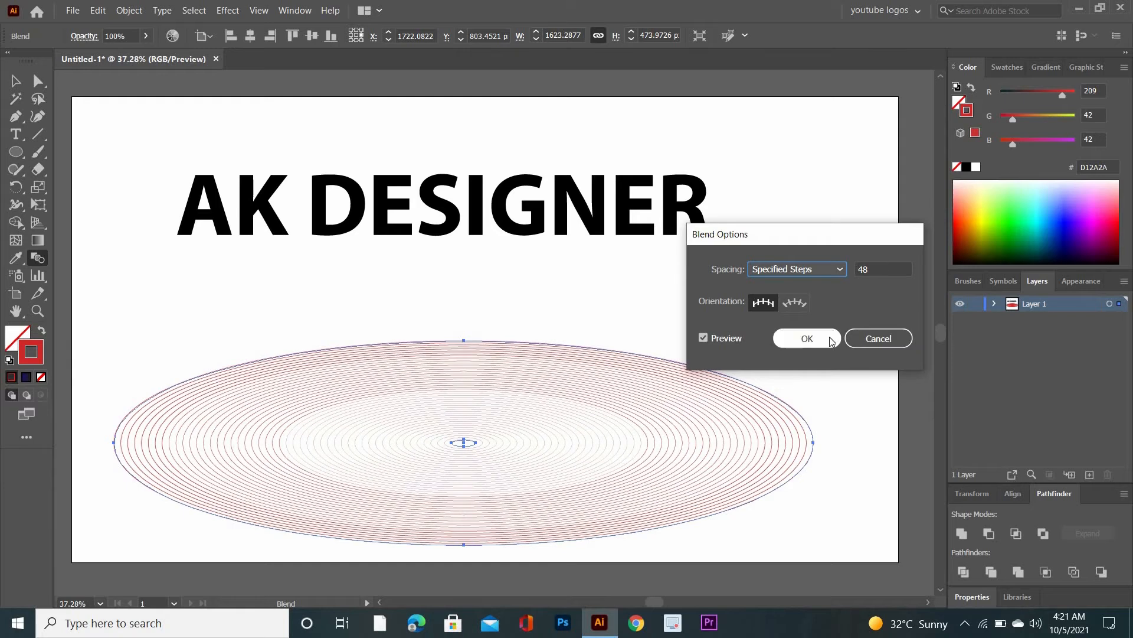
pyautogui.click(807, 338)
pyautogui.press('v')
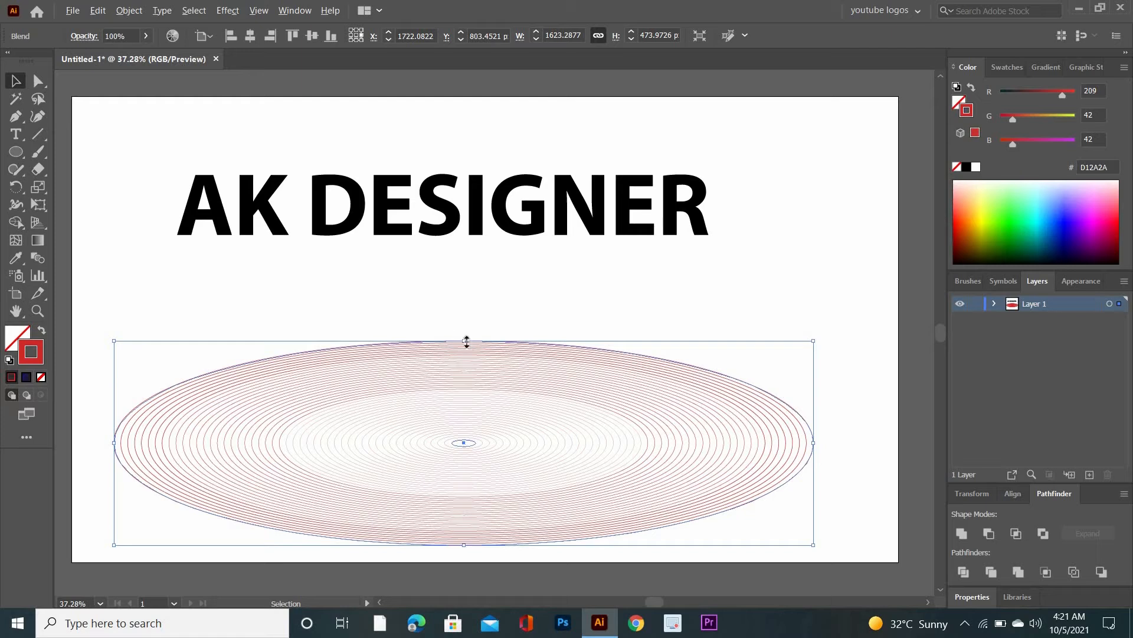
pyautogui.moveTo(465, 340); pyautogui.dragTo(467, 308)
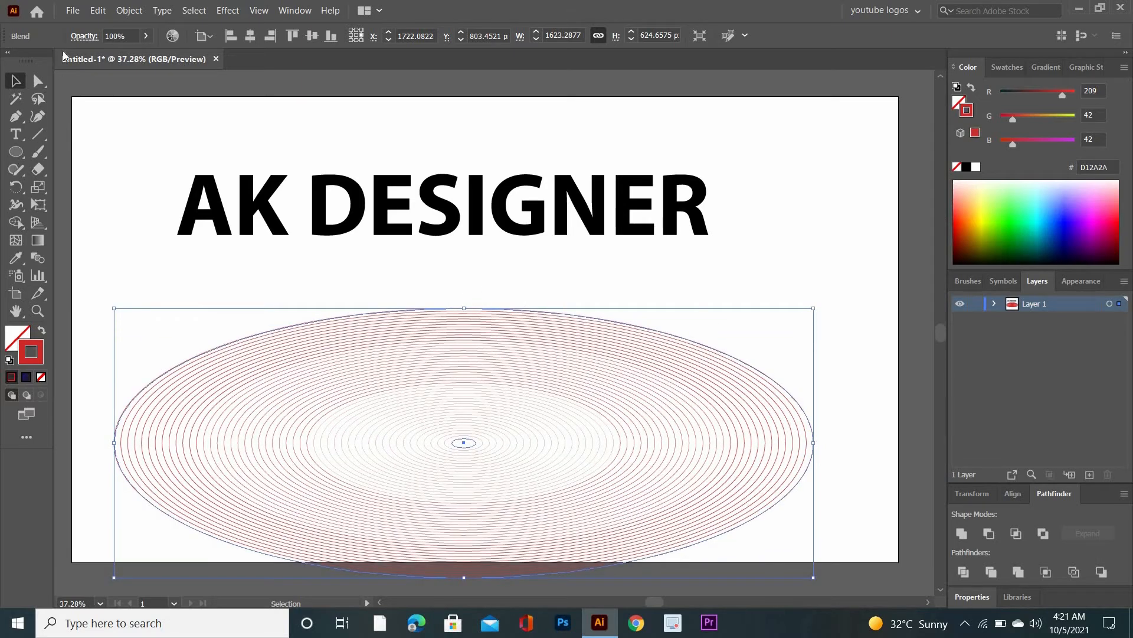
# Expand the ellipse blend with object, fill and stroke included, and ungroup the resulting rings.
pyautogui.click(130, 10)
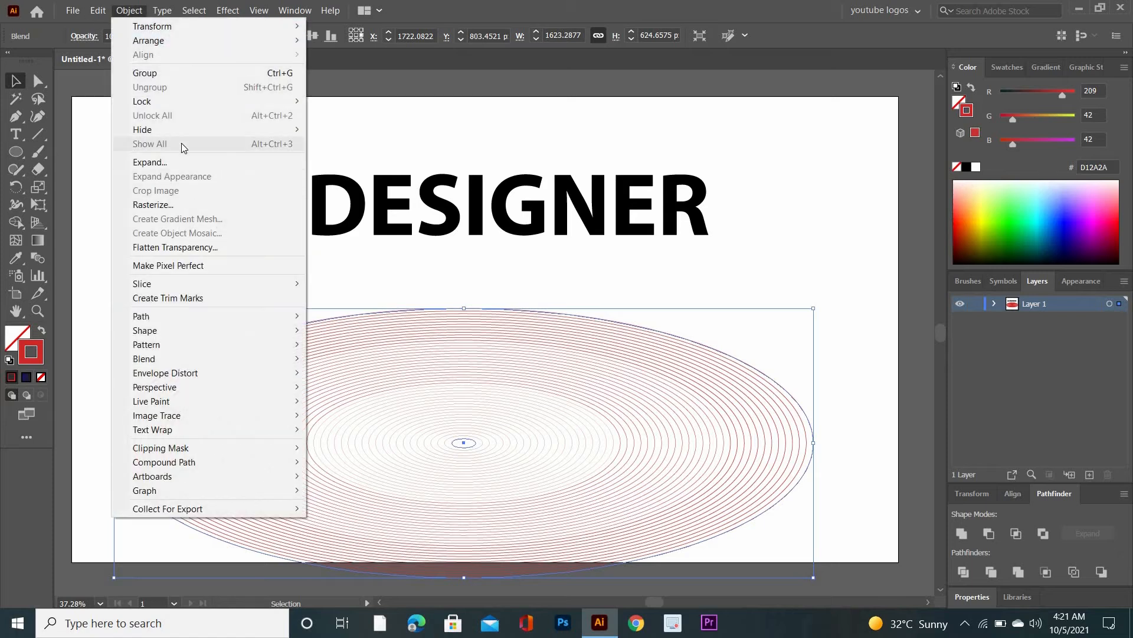
pyautogui.click(197, 160)
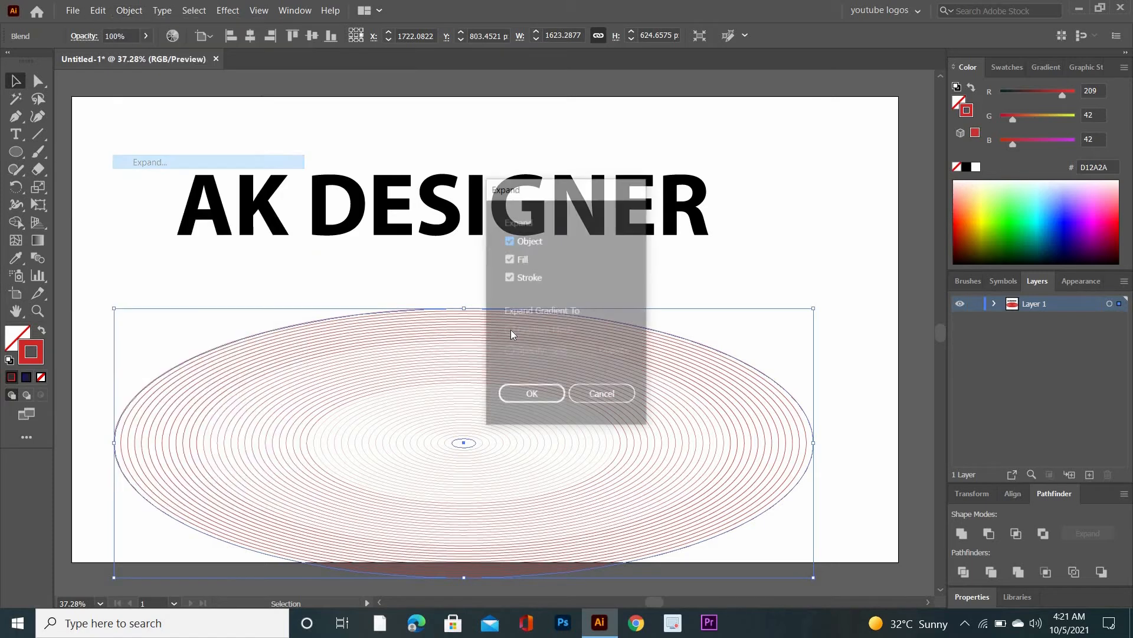
pyautogui.press('Return')
pyautogui.rightClick(536, 298)
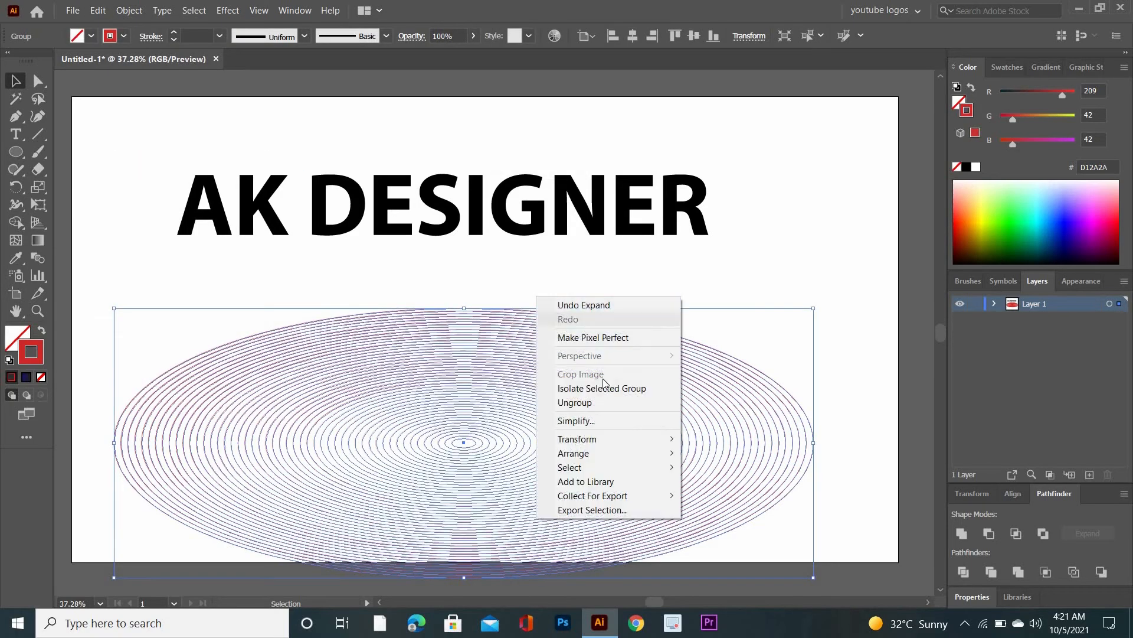
pyautogui.click(581, 399)
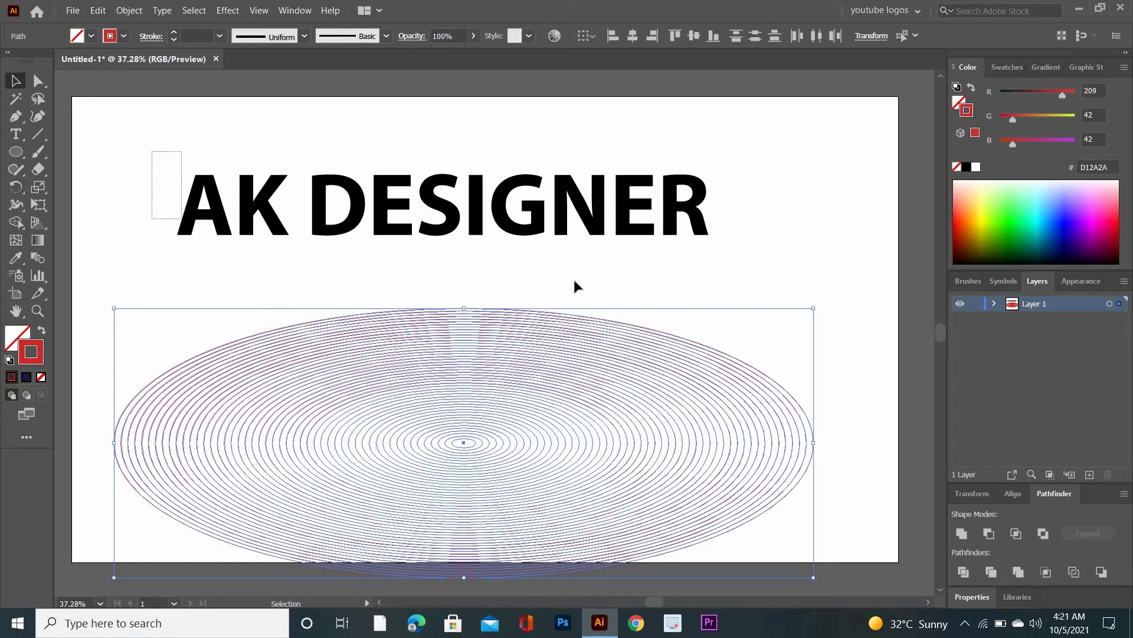
# Select all the AK DESIGNER letters and move them onto the upper half of the concentric ellipses.
pyautogui.moveTo(576, 286); pyautogui.dragTo(773, 275)
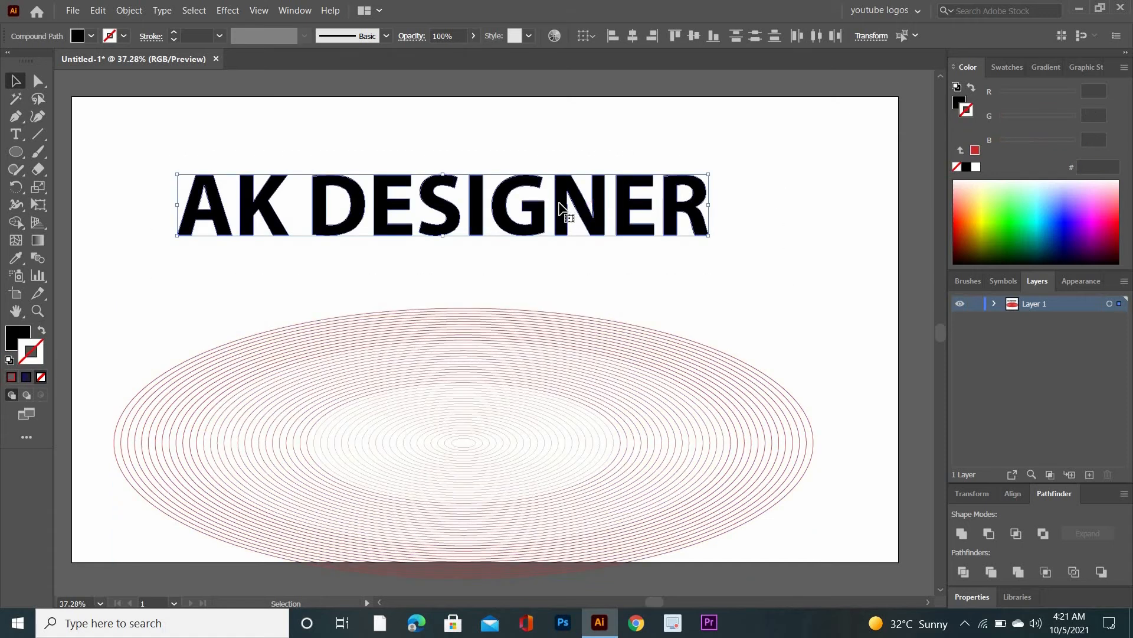
pyautogui.moveTo(559, 203); pyautogui.dragTo(581, 389)
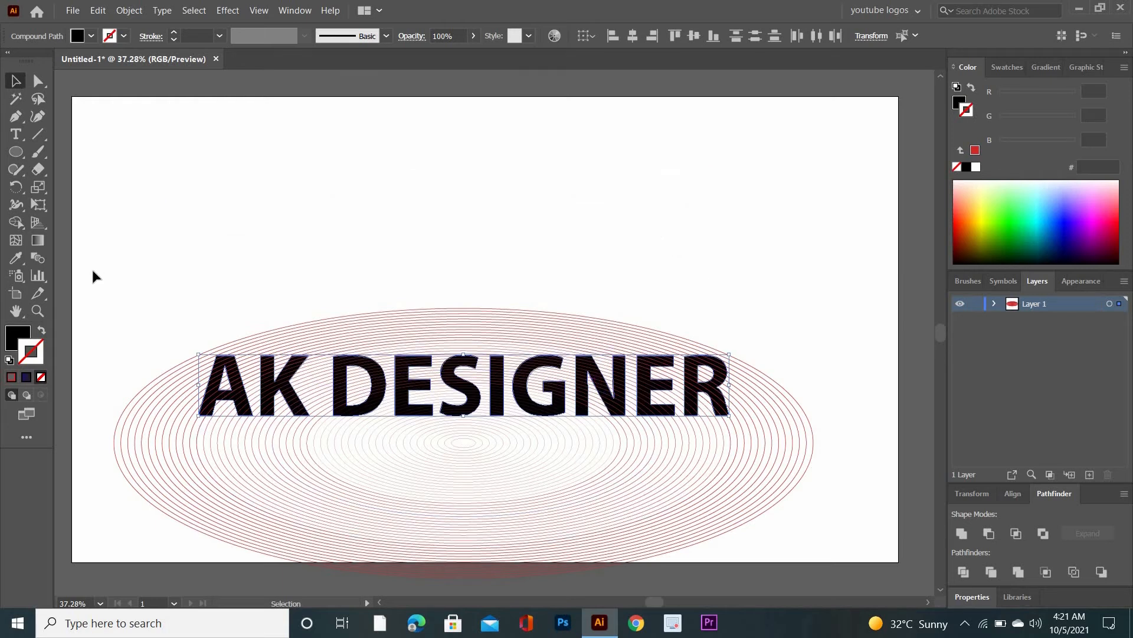
# Select the AK DESIGNER letters together with all the concentric rings and outline their strokes.
pyautogui.moveTo(96, 273); pyautogui.dragTo(824, 507)
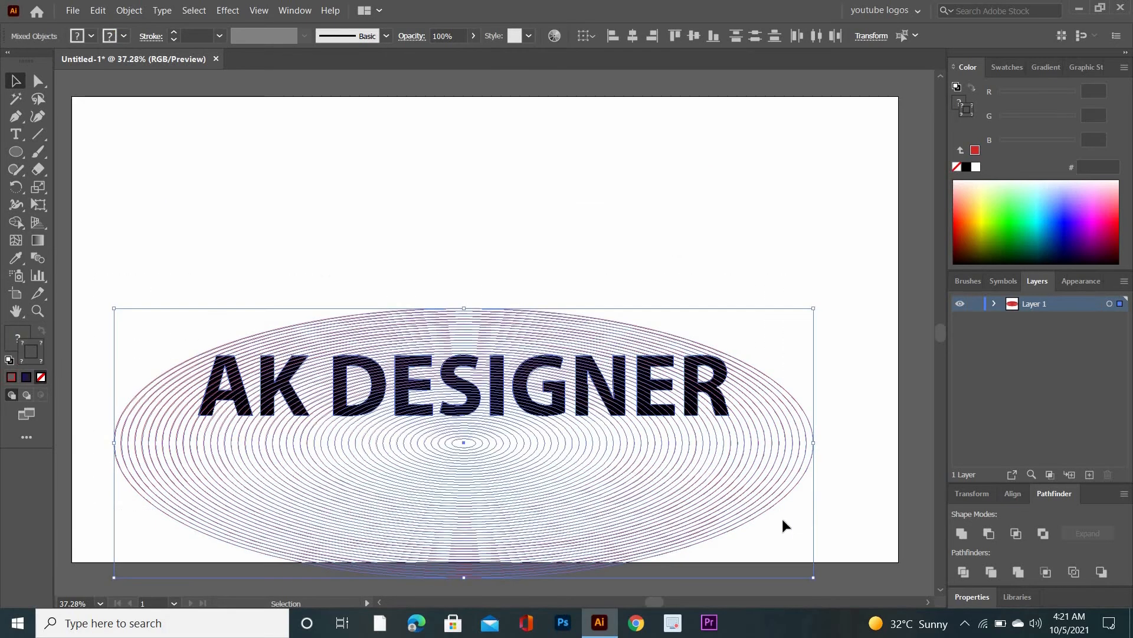
pyautogui.click(122, 11)
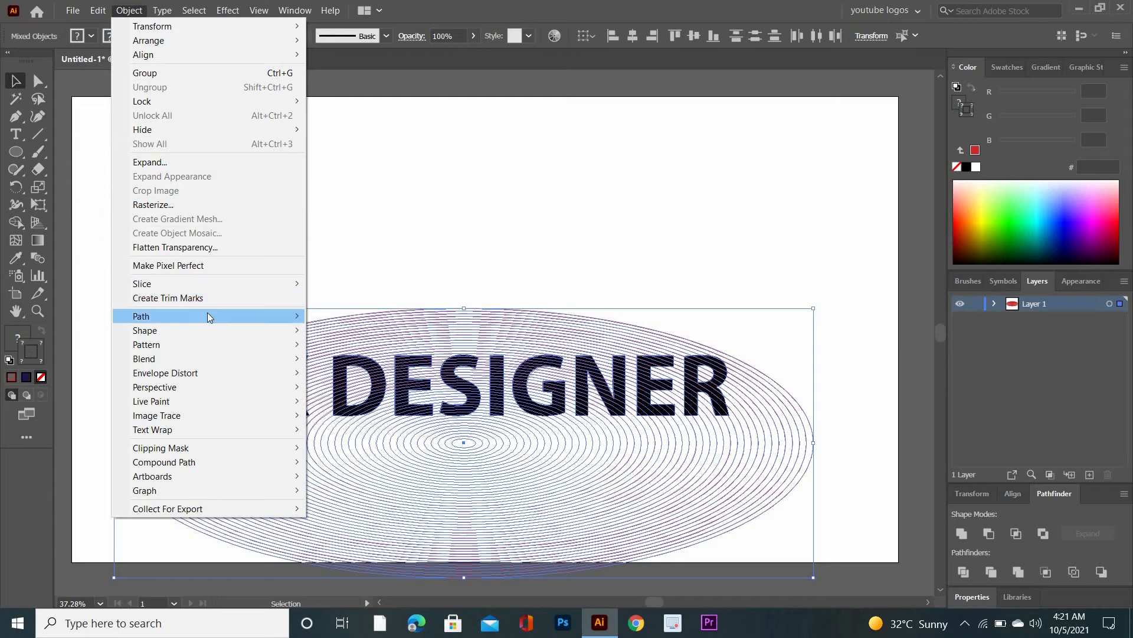
pyautogui.moveTo(219, 311)
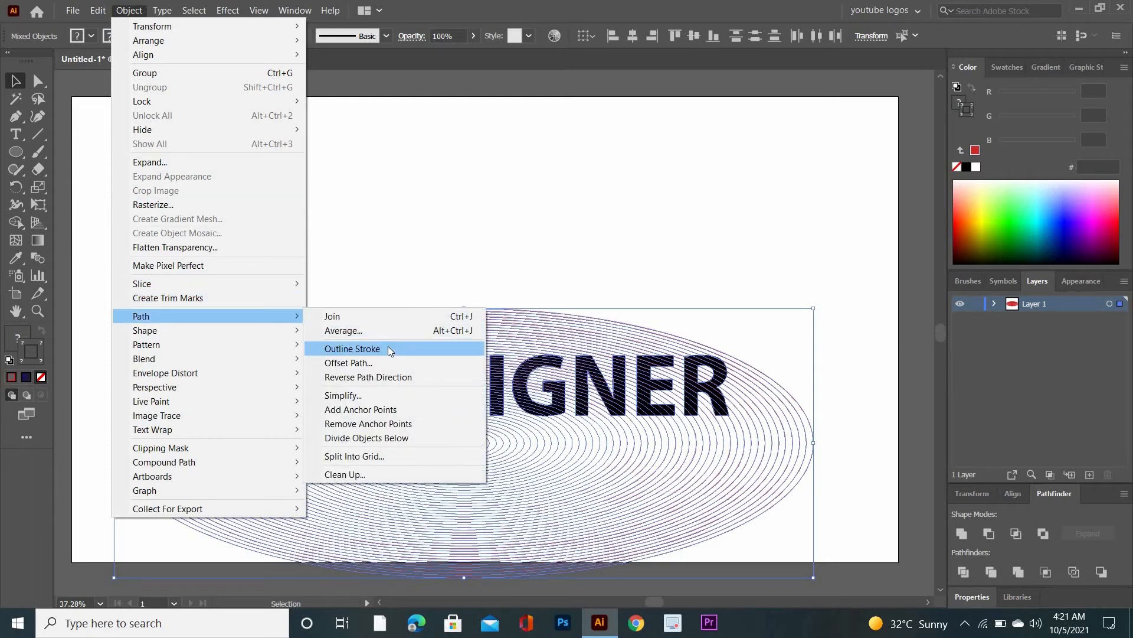
pyautogui.click(388, 348)
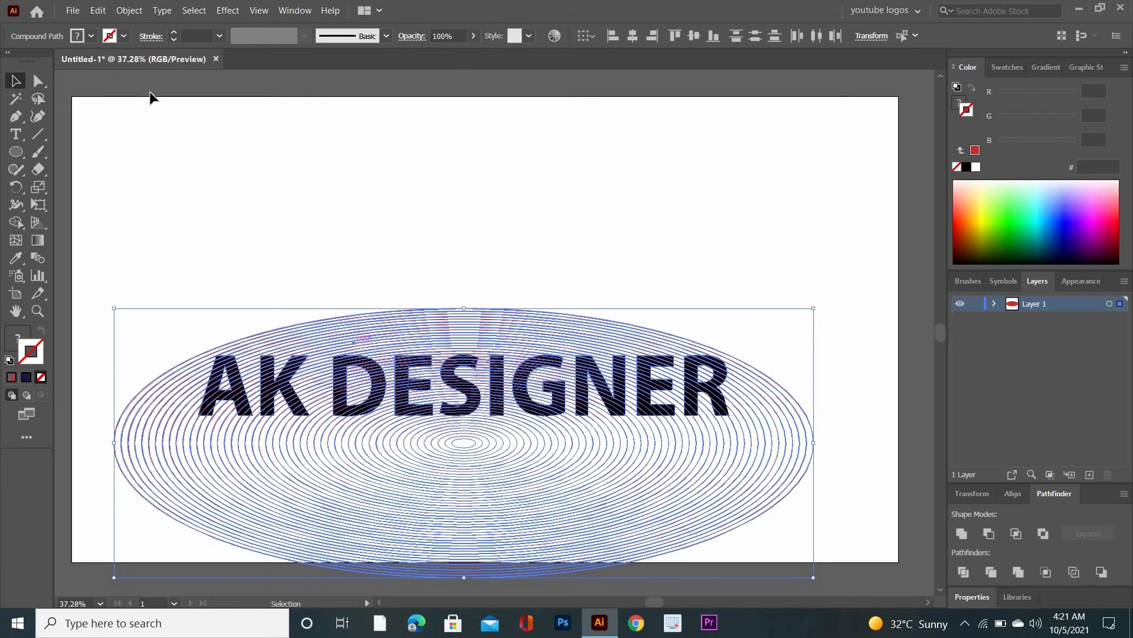
# Make a compound path from the outlined rings and letters, and intersect the shapes with Pathfinder.
pyautogui.click(134, 11)
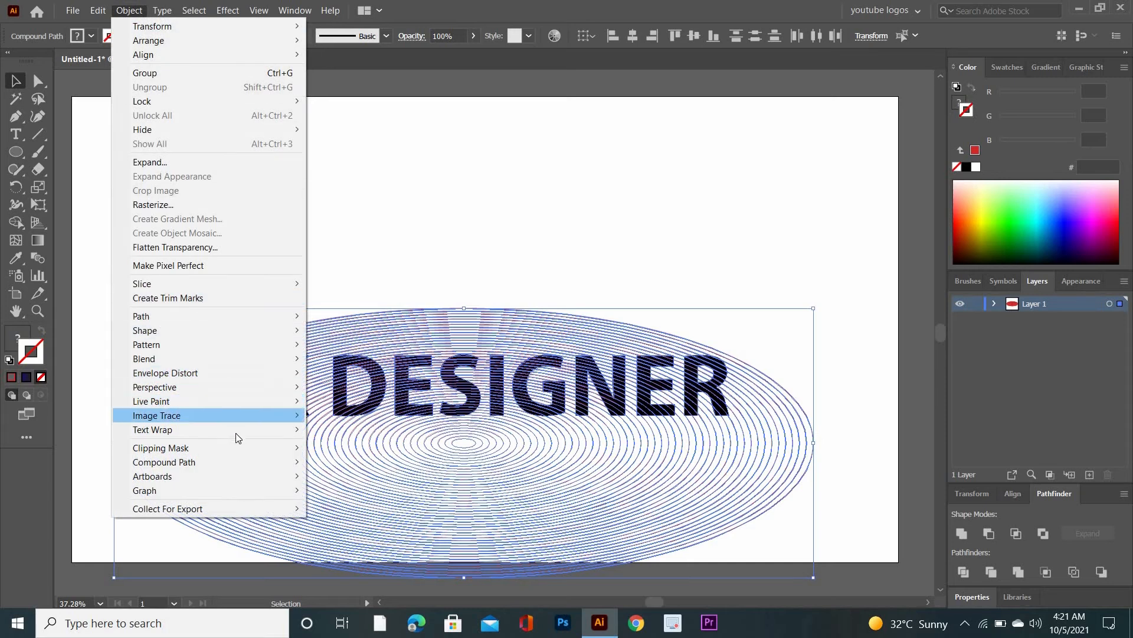
pyautogui.moveTo(284, 463)
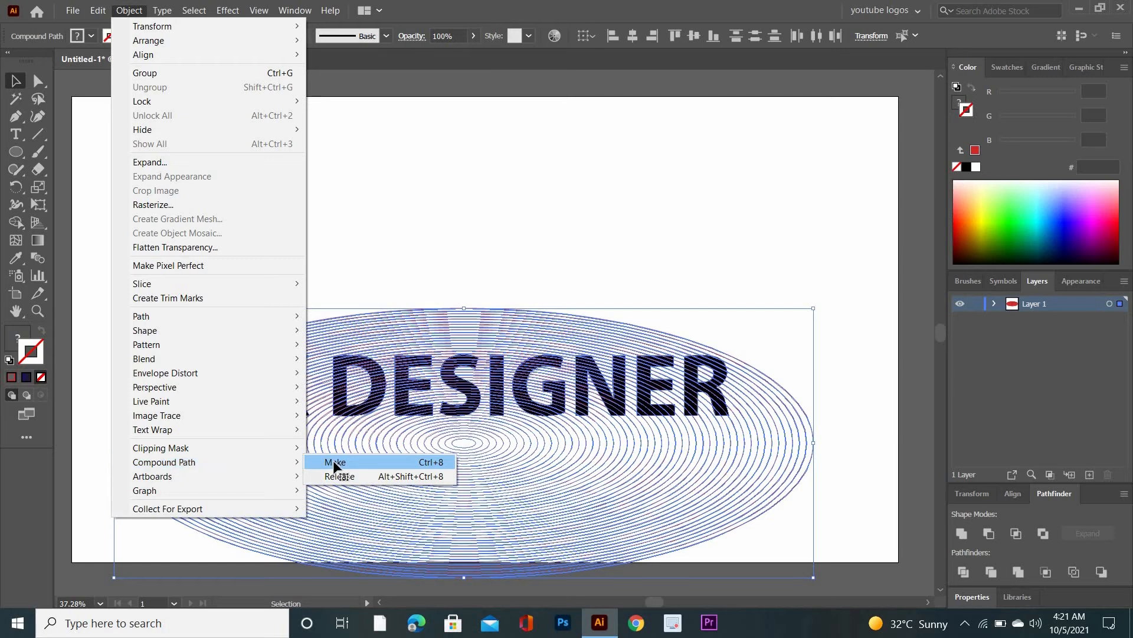
pyautogui.click(335, 465)
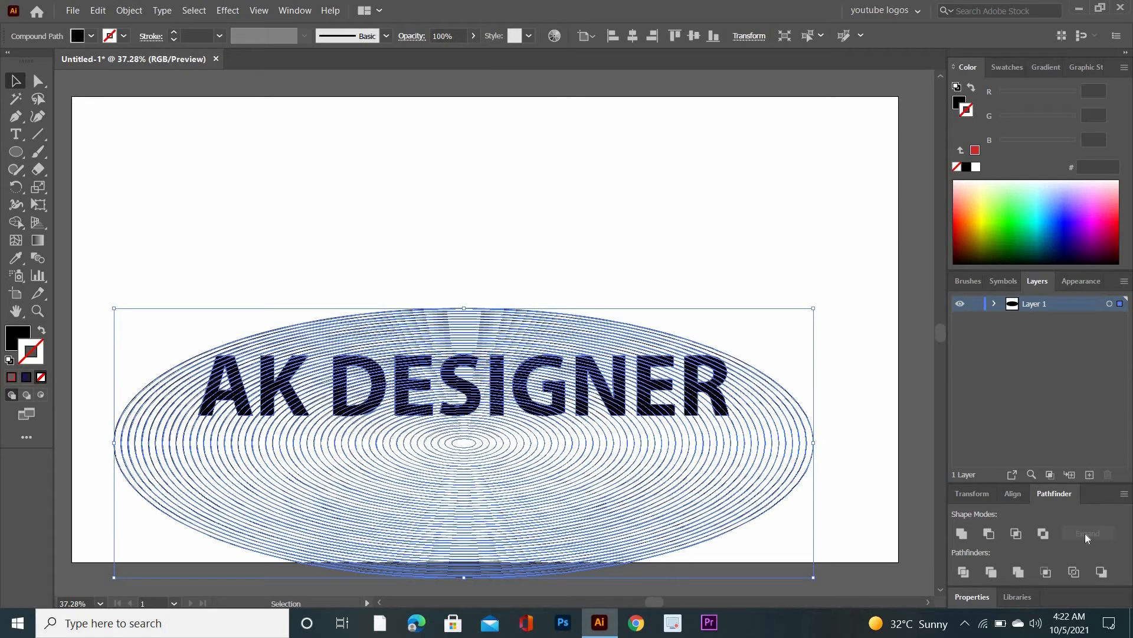
pyautogui.click(1016, 533)
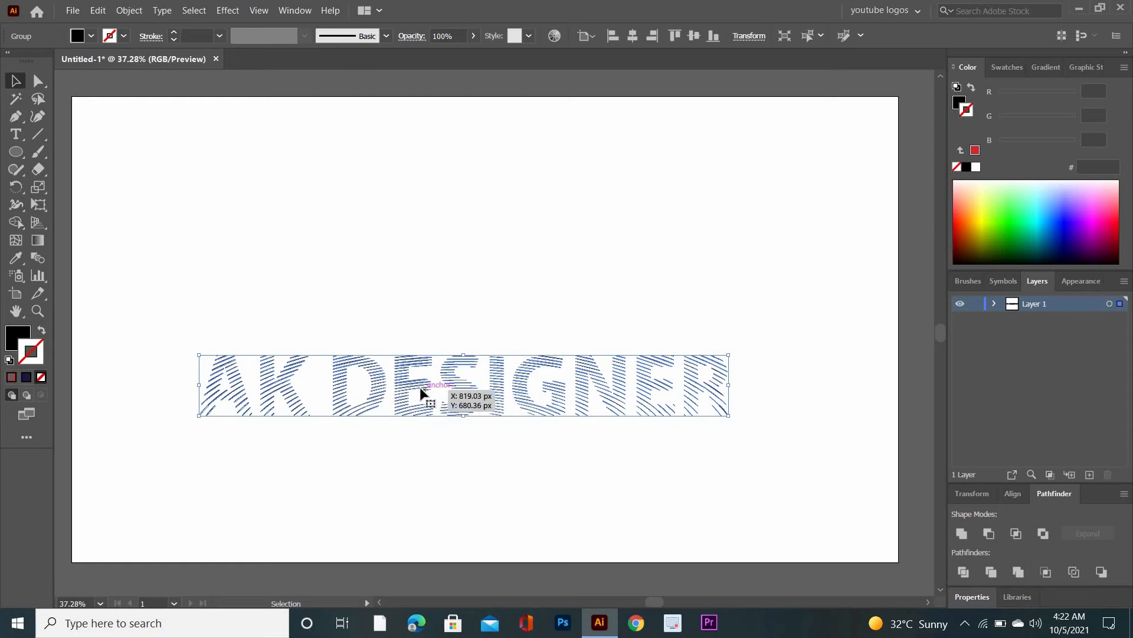
# Move the striped lettering to the upper half of the artboard and enlarge it proportionally about its centre to span most of the width.
pyautogui.moveTo(423, 367); pyautogui.dragTo(458, 313)
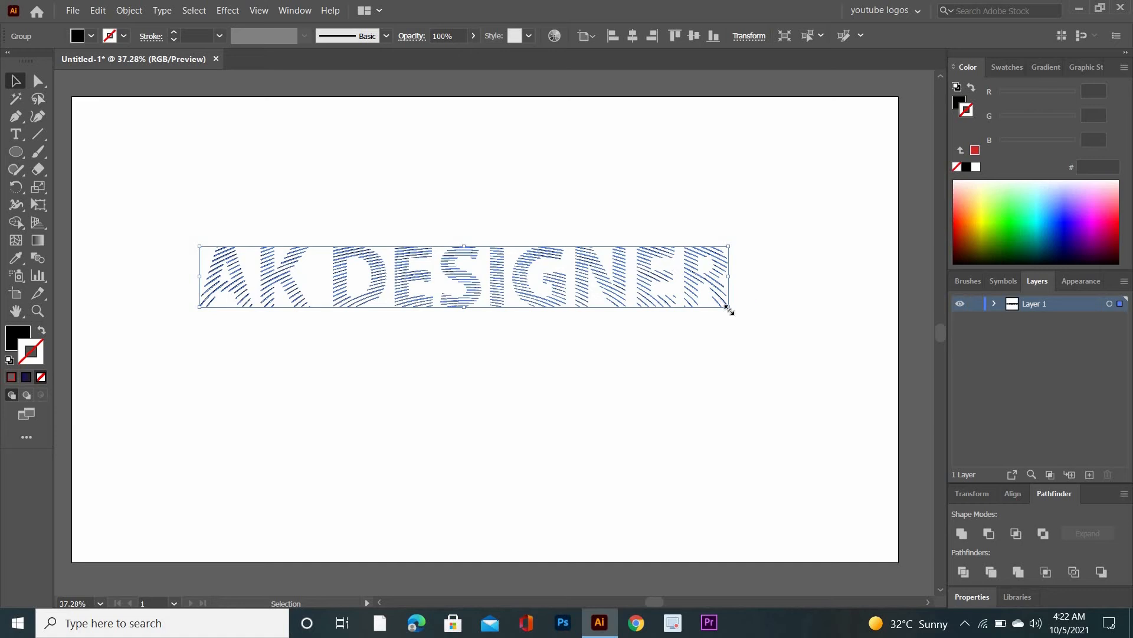
pyautogui.moveTo(727, 310); pyautogui.dragTo(805, 367)
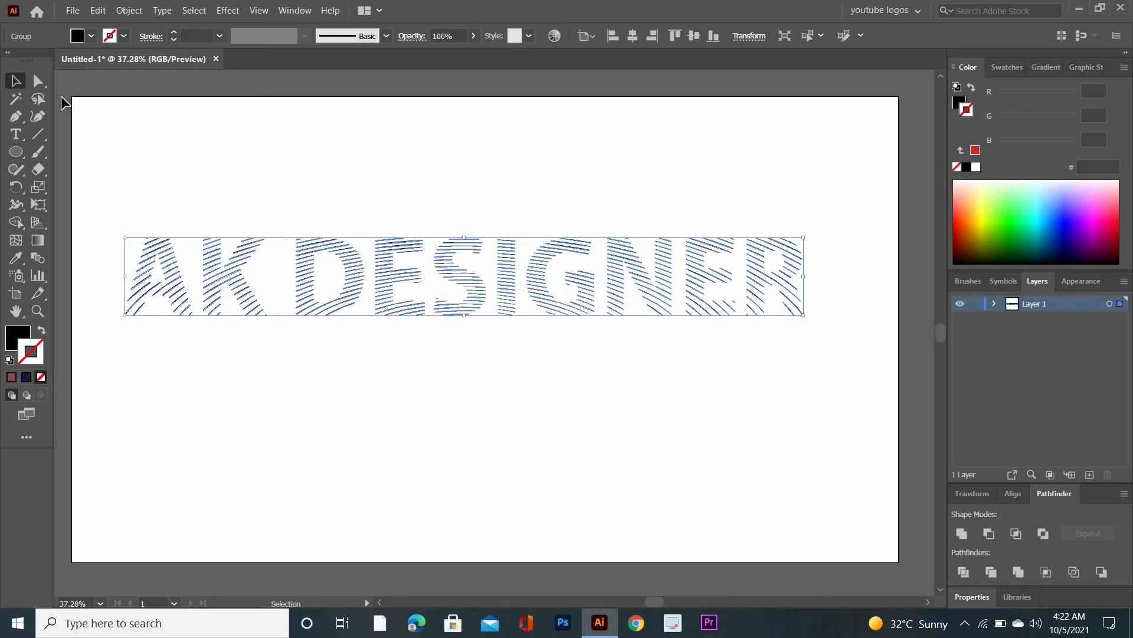
# Give the striped lettering a 5 pt stroke with the lens-shaped width profile that tapers at both ends.
pyautogui.click(222, 33)
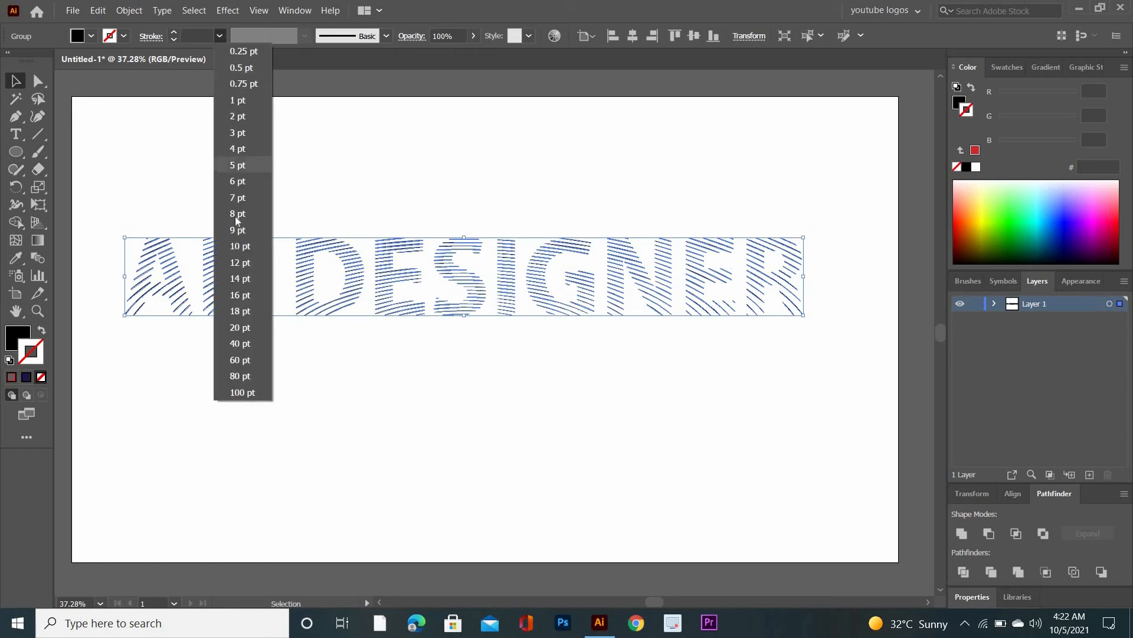
pyautogui.click(236, 168)
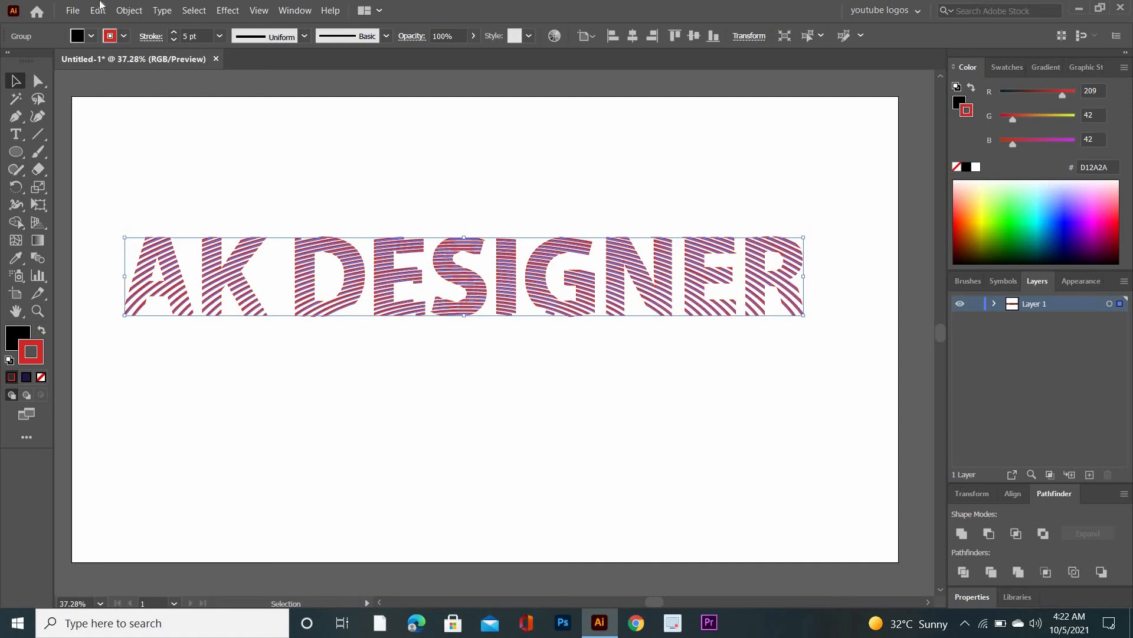
pyautogui.click(304, 36)
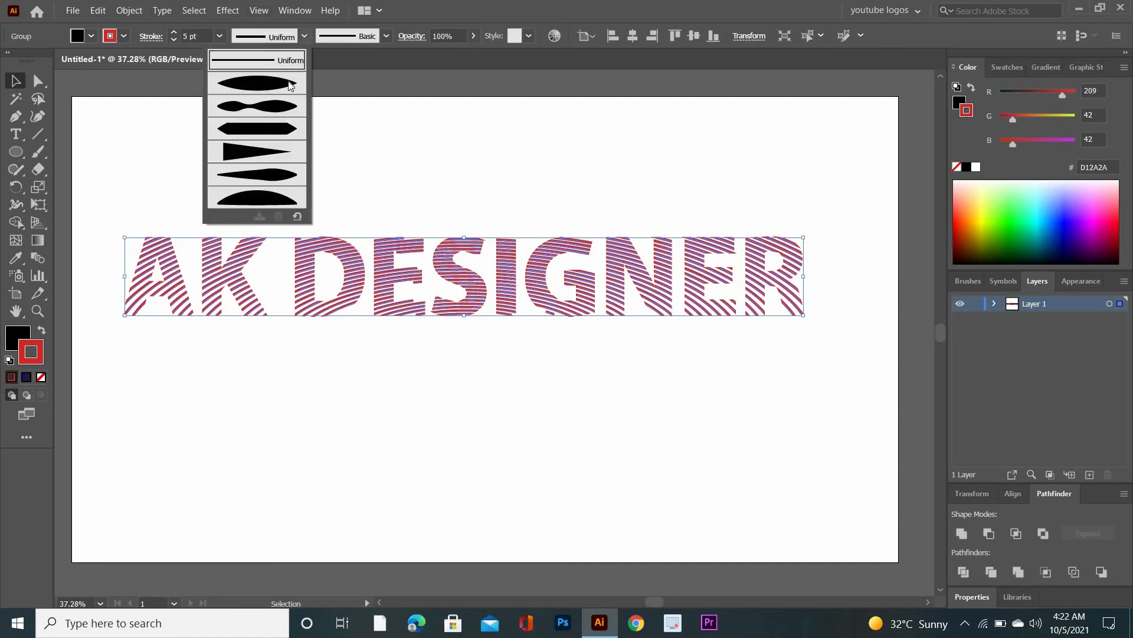
pyautogui.click(275, 87)
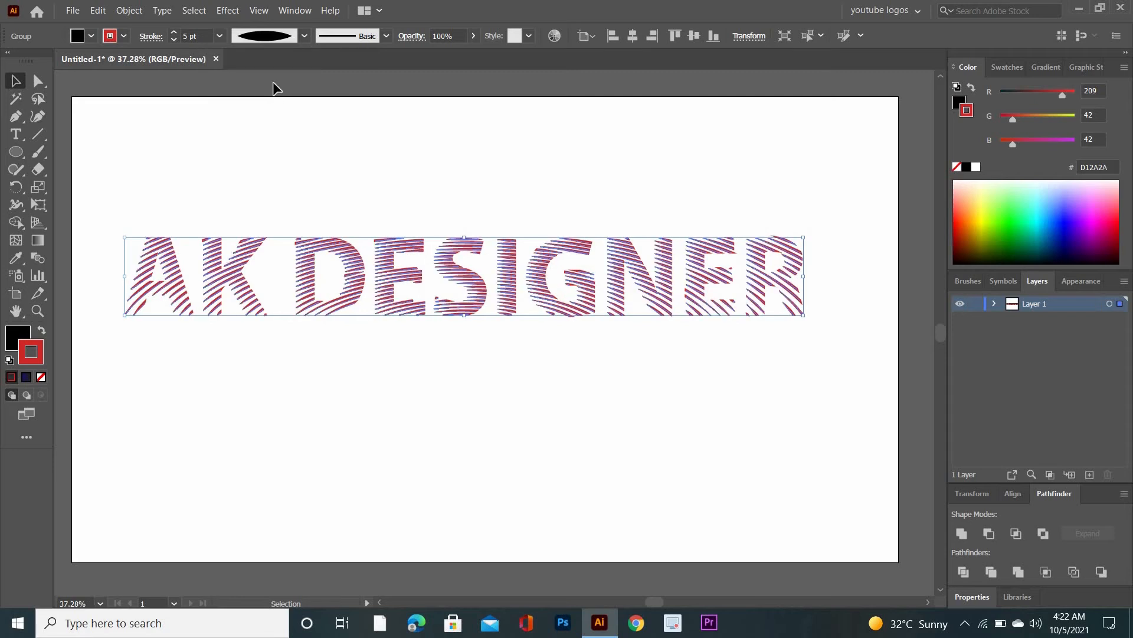
pyautogui.click(294, 147)
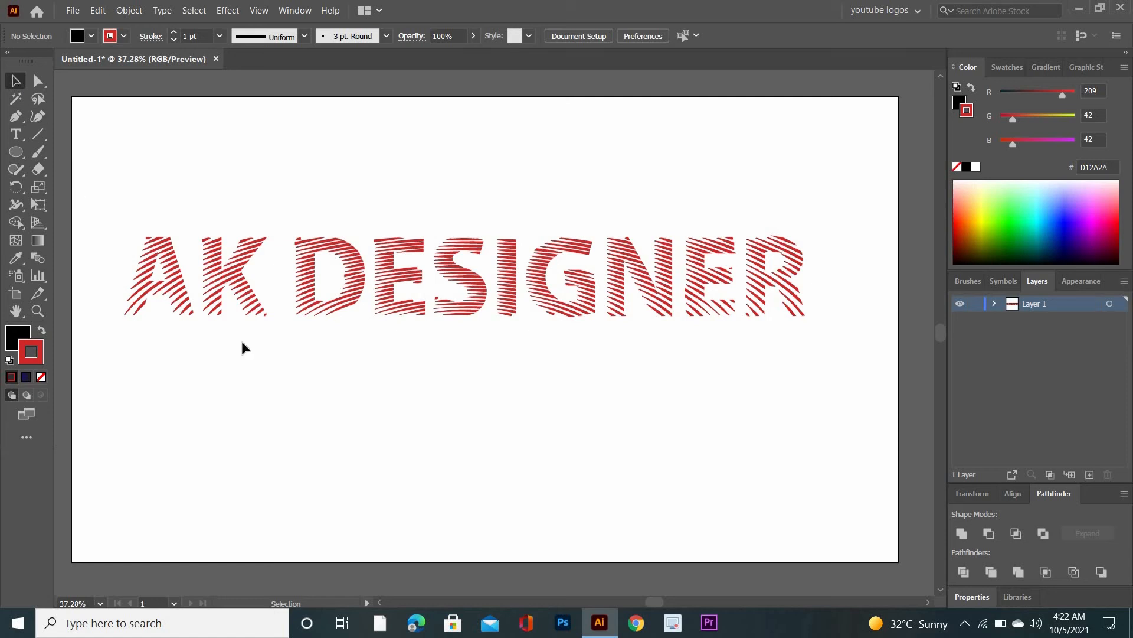
# Ungroup the striped lettering and stretch all of it slightly taller about its centre.
pyautogui.moveTo(85, 204); pyautogui.dragTo(857, 333)
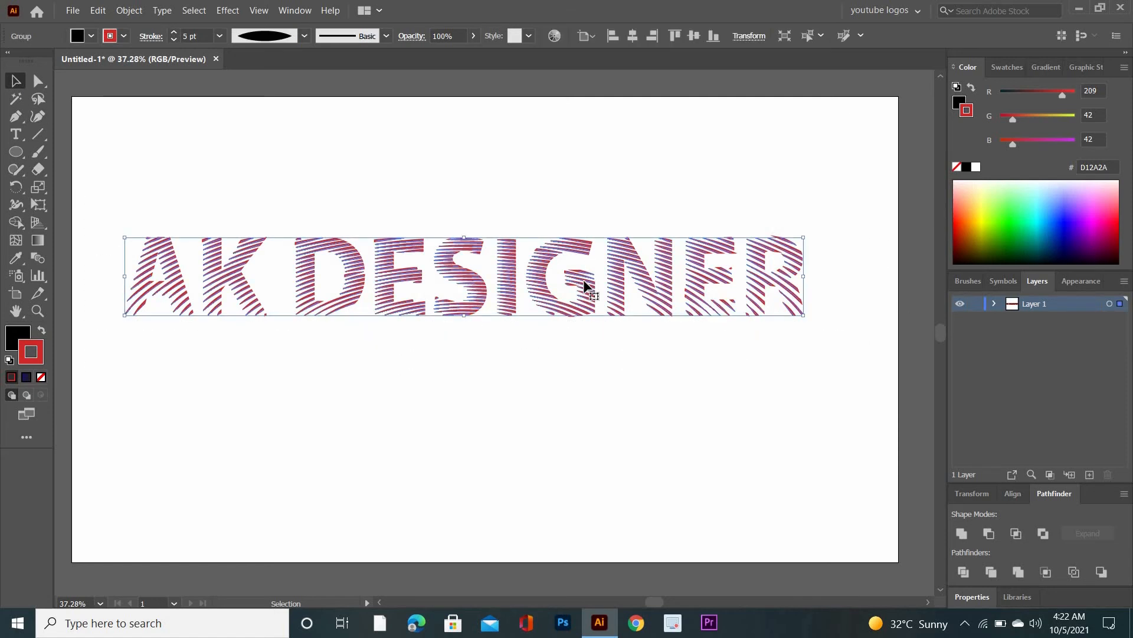
pyautogui.rightClick(525, 264)
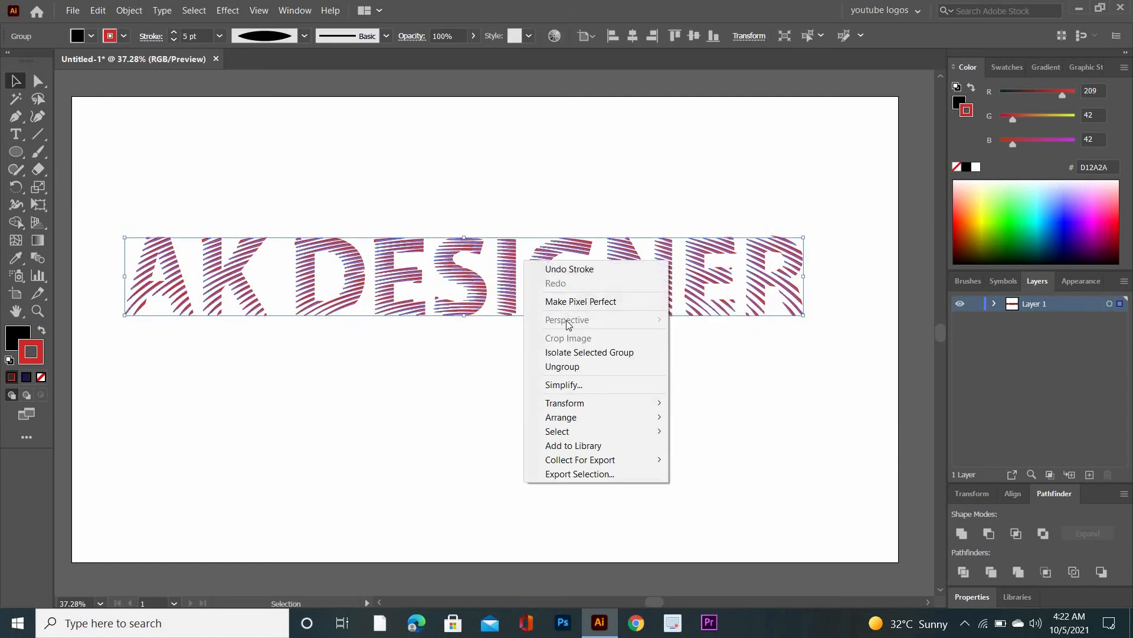
pyautogui.click(561, 361)
pyautogui.moveTo(127, 218); pyautogui.dragTo(823, 357)
pyautogui.moveTo(463, 315); pyautogui.dragTo(466, 322)
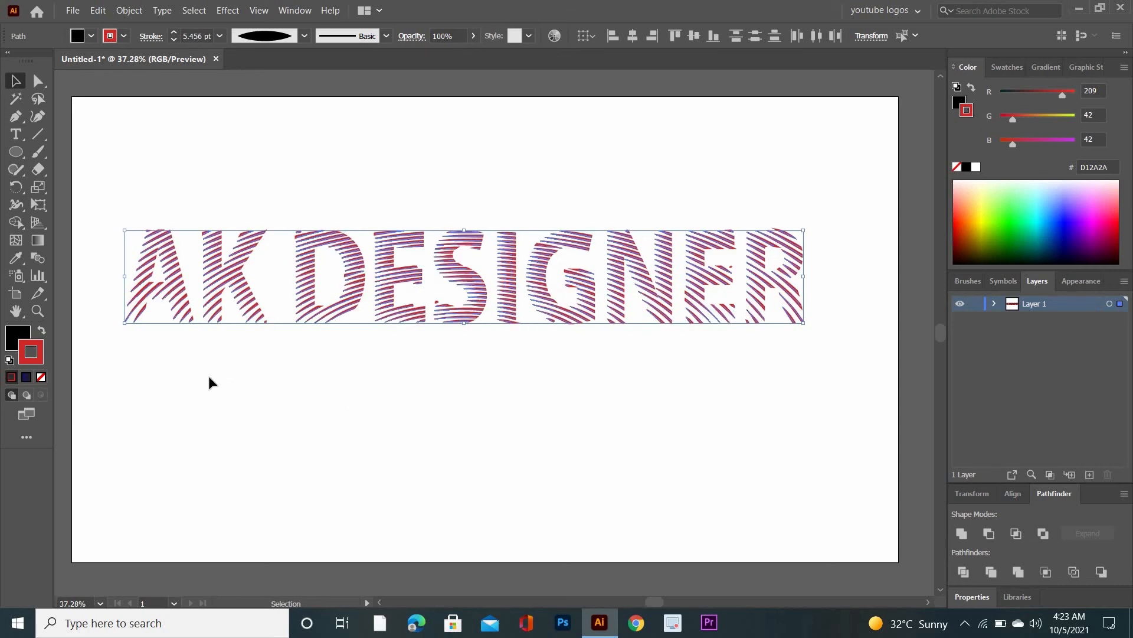
# Place AK on its own line above DESIGNER, and move both lines to the middle of the artboard.
pyautogui.click(114, 237)
pyautogui.moveTo(111, 216); pyautogui.dragTo(275, 356)
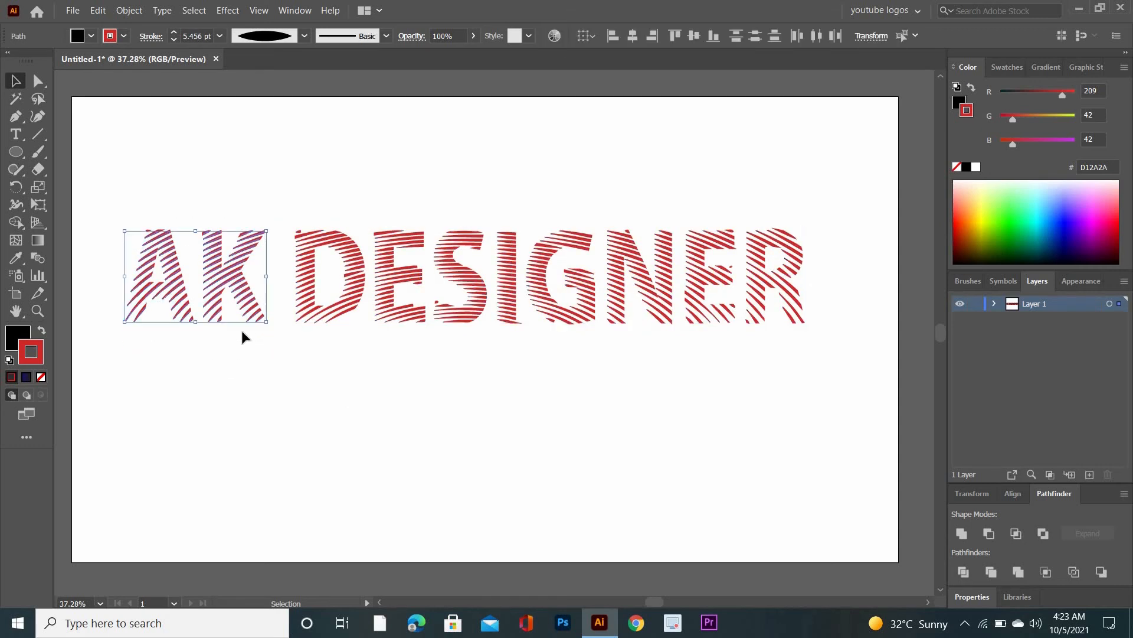
pyautogui.moveTo(230, 274); pyautogui.dragTo(526, 194)
pyautogui.moveTo(193, 433); pyautogui.dragTo(800, 148)
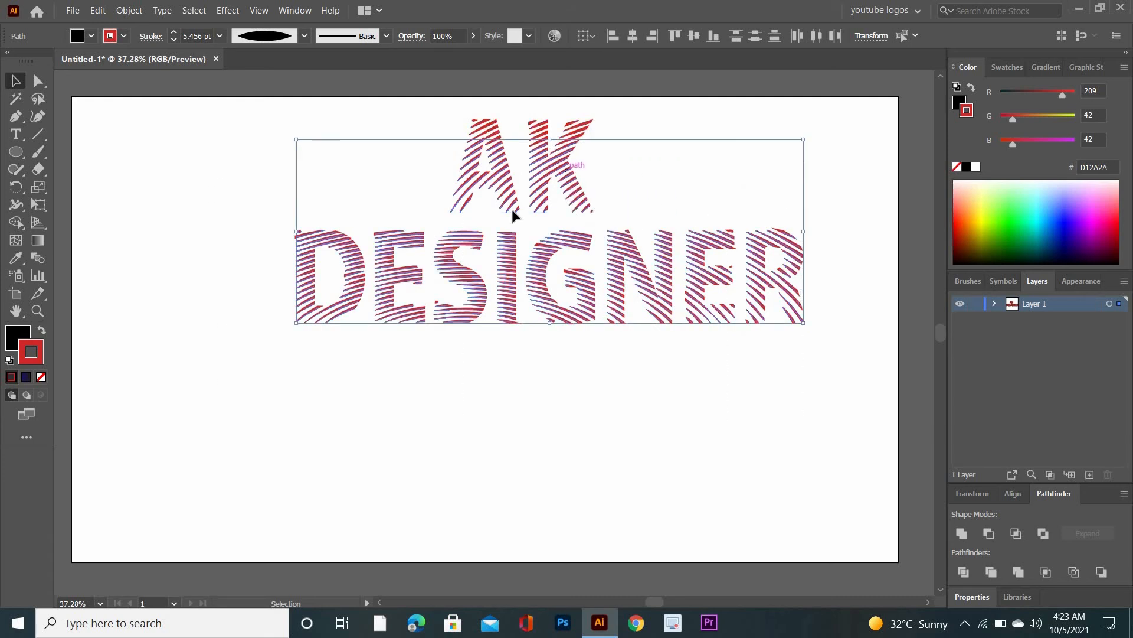
pyautogui.moveTo(269, 393); pyautogui.dragTo(827, 104)
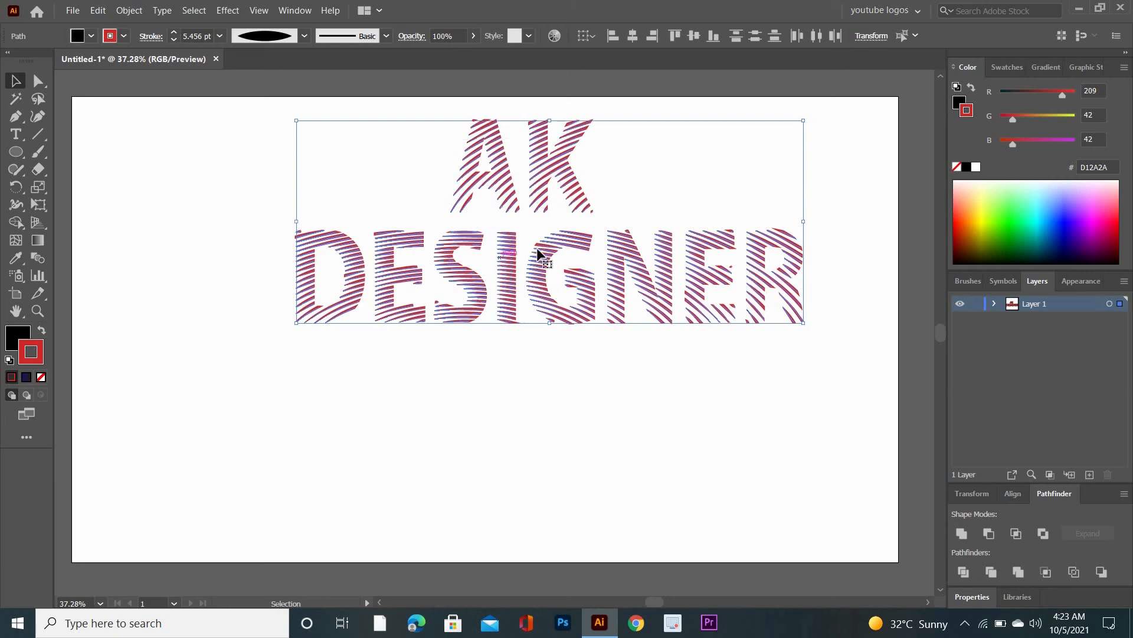
pyautogui.moveTo(536, 250); pyautogui.dragTo(482, 319)
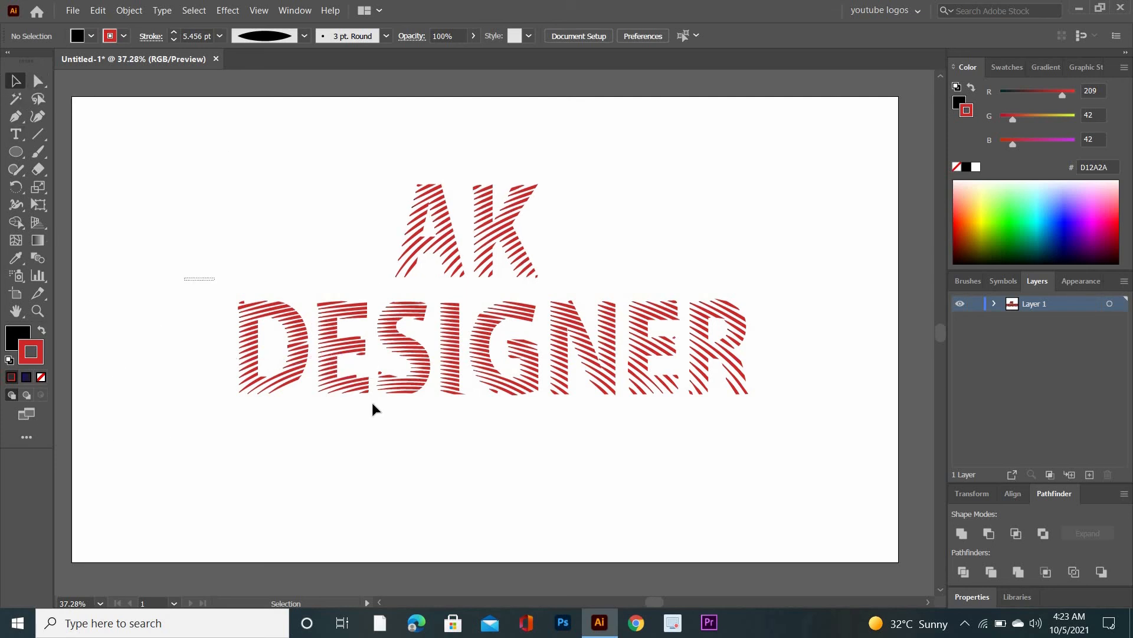
# Recolour the strokes of DE in DESIGNER to green 3EE900 and those of SIG to violet 6A53FF.
pyautogui.moveTo(372, 403)
pyautogui.mouseDown()
pyautogui.moveTo(381, 420)
pyautogui.moveTo(498, 304)
pyautogui.moveTo(769, 307)
pyautogui.mouseUp()
pyautogui.click(1001, 223)
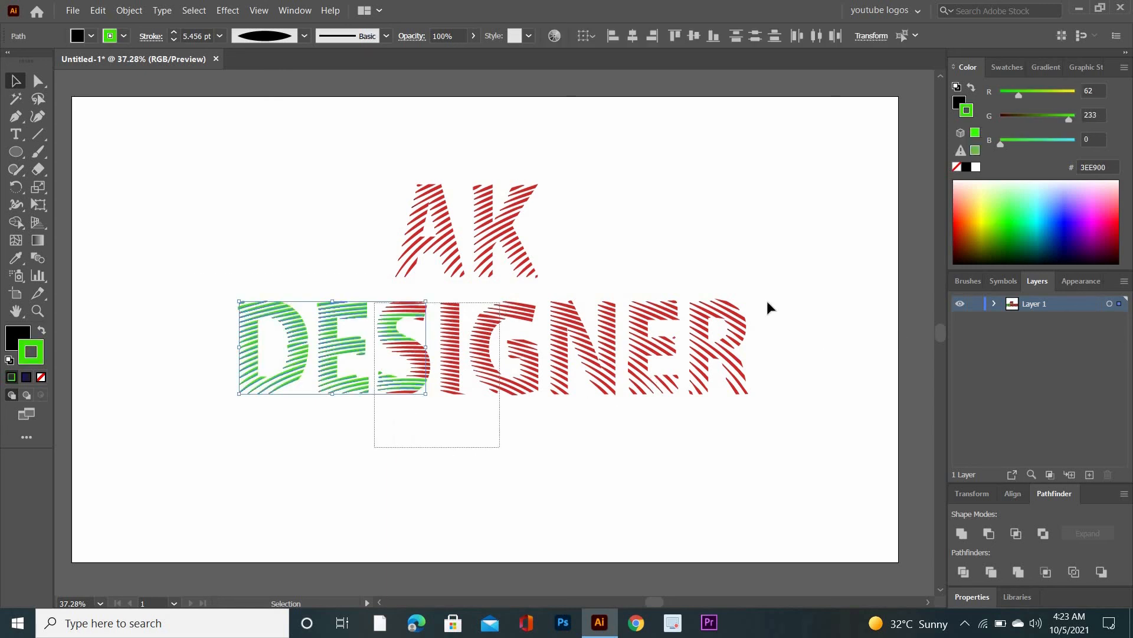
pyautogui.click(1063, 201)
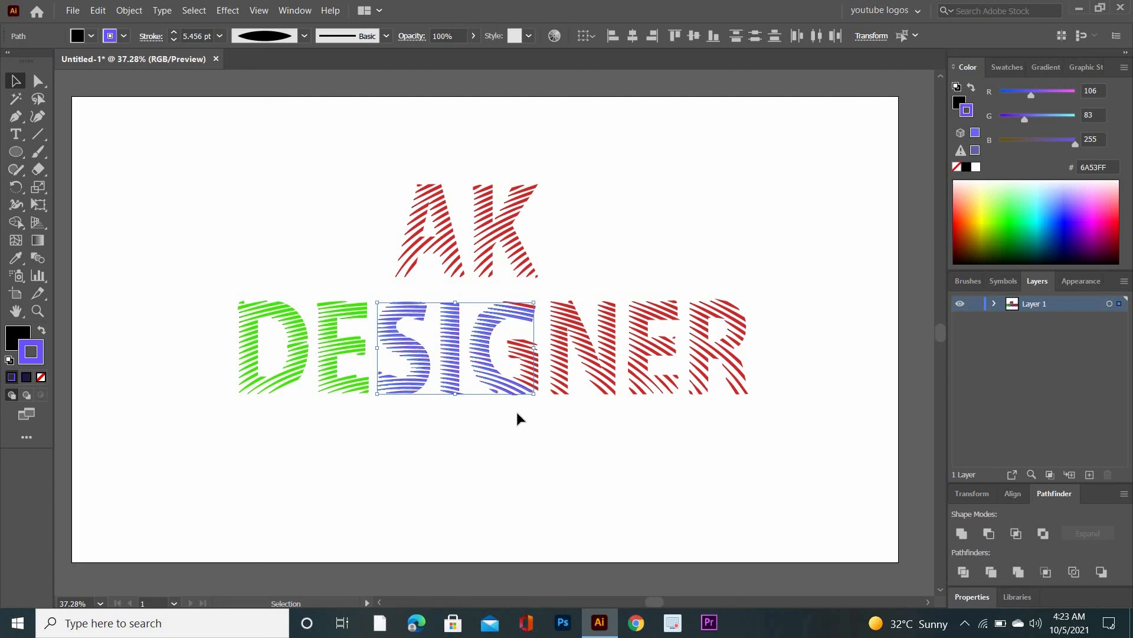
# Recolour the strokes of N and the adjoining part of G to orange FF9C6D, and the final ER to cyan 39E1FF.
pyautogui.moveTo(517, 418); pyautogui.dragTo(611, 276)
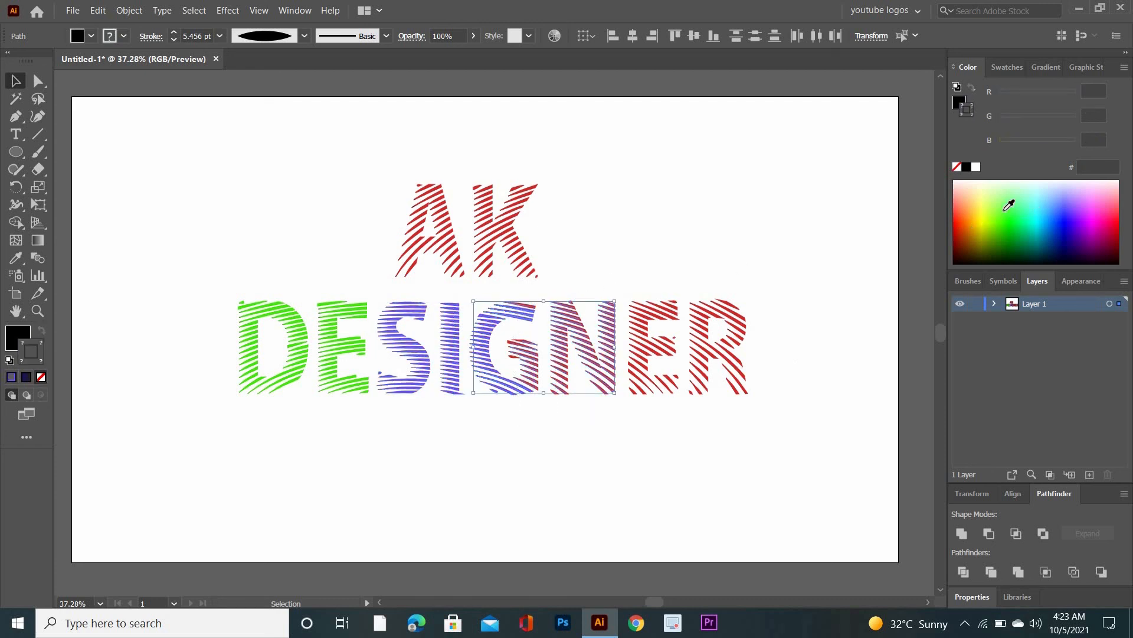
pyautogui.click(963, 191)
pyautogui.moveTo(633, 426); pyautogui.dragTo(708, 302)
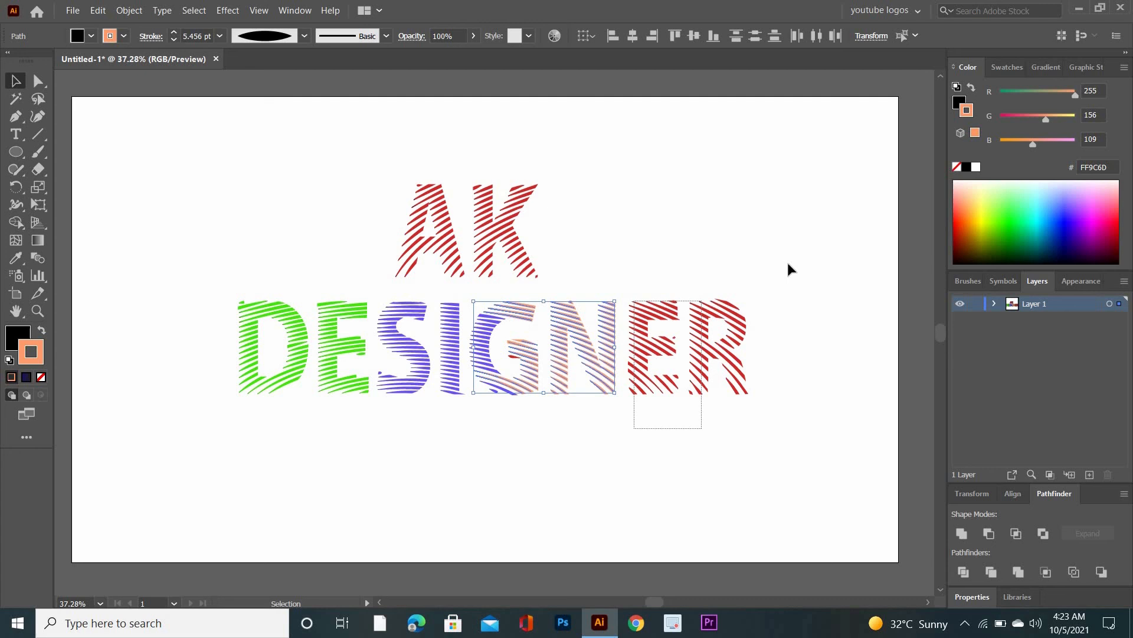
pyautogui.click(1042, 209)
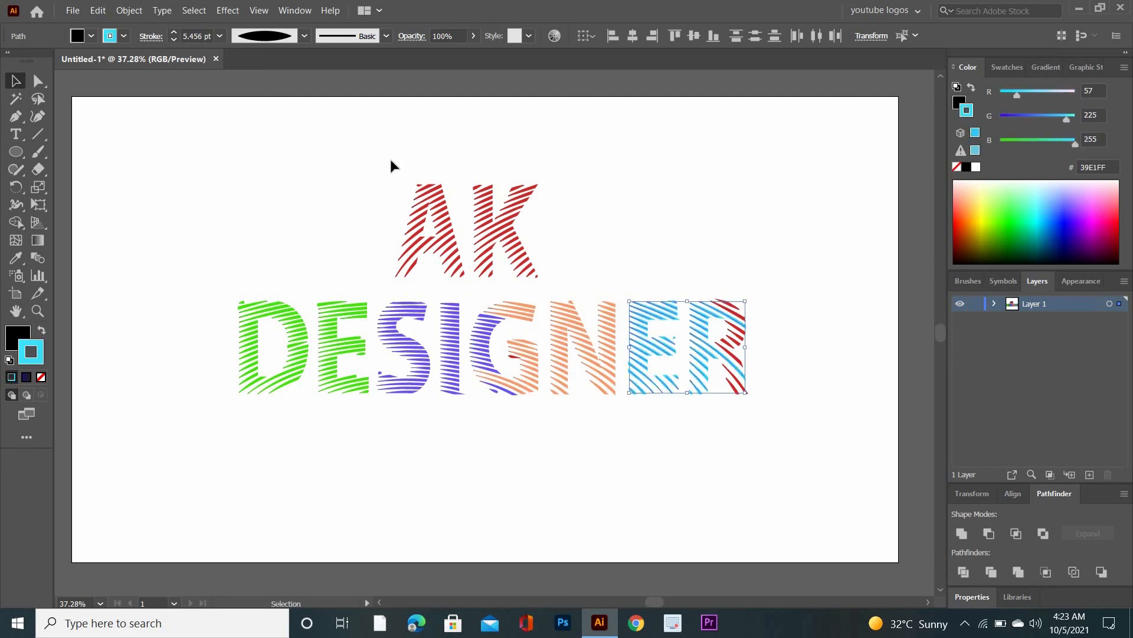
# Recolour the strokes of the letter A in AK to pink FF7FF3.
pyautogui.moveTo(381, 151)
pyautogui.mouseDown()
pyautogui.moveTo(439, 276)
pyautogui.moveTo(464, 285)
pyautogui.mouseUp()
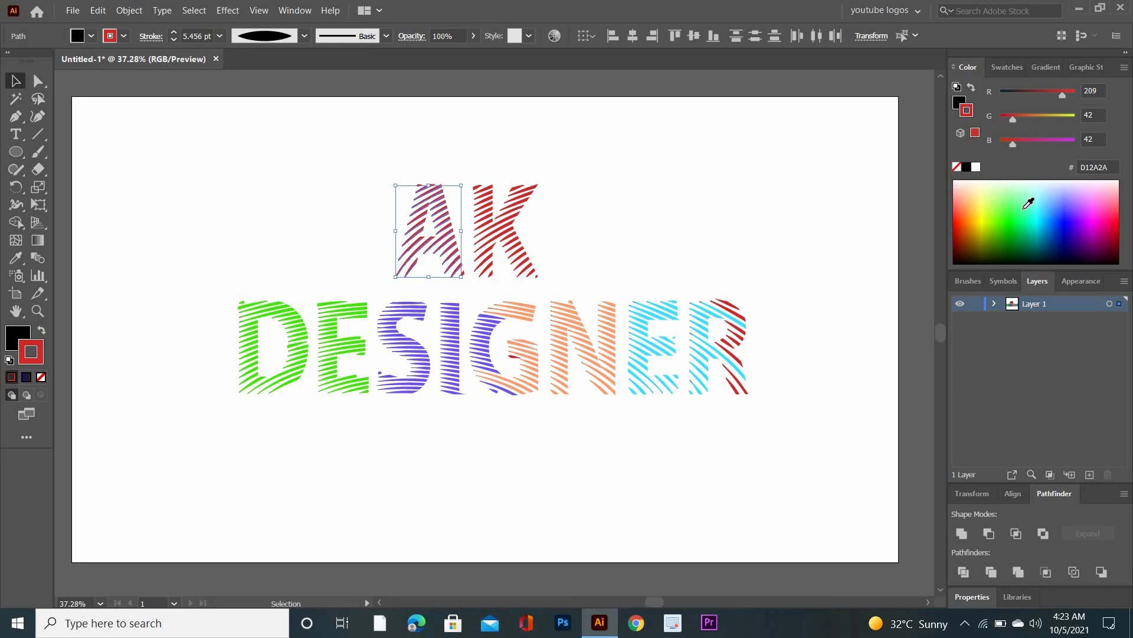
pyautogui.click(1094, 199)
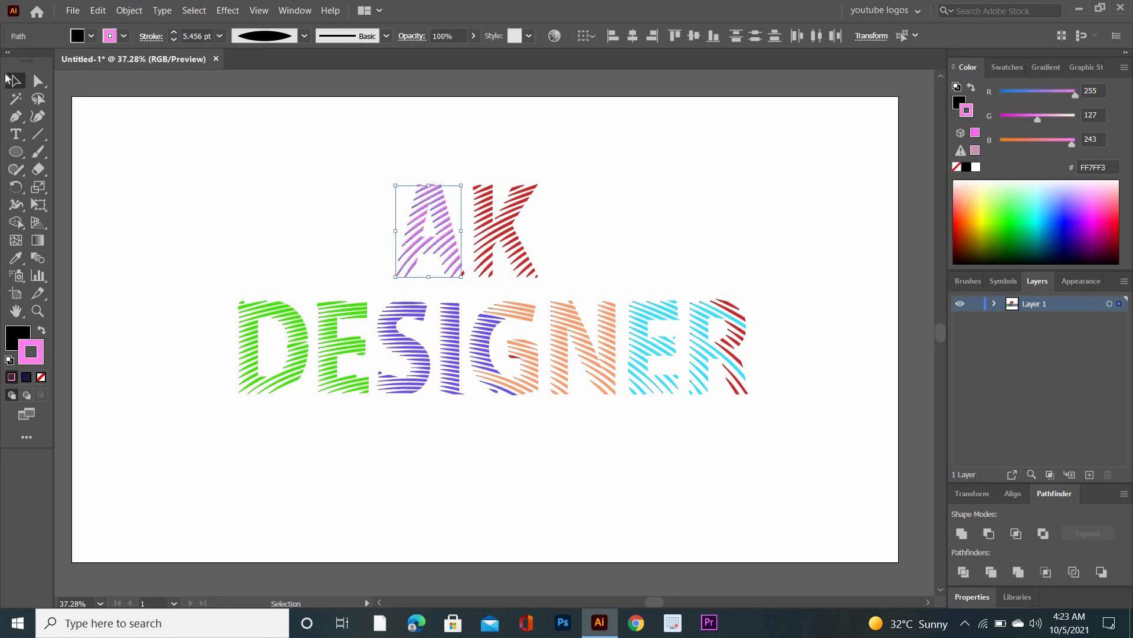
# Expand the appearance of both lines of striped lettering, ungroup the result and deselect it.
pyautogui.moveTo(242, 154); pyautogui.dragTo(801, 471)
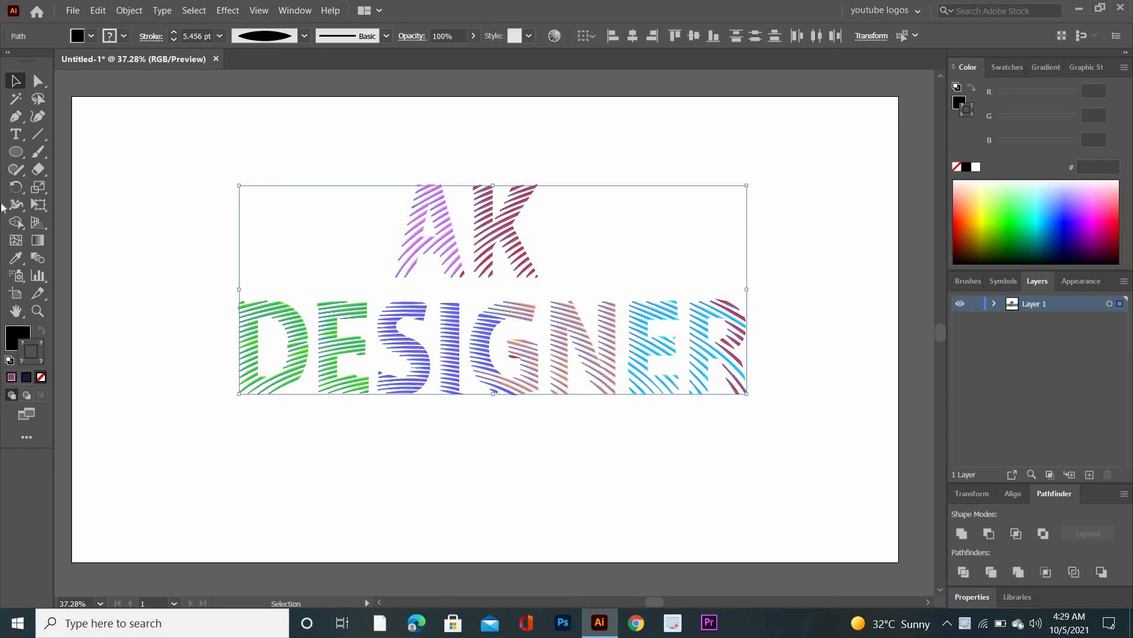
pyautogui.click(128, 12)
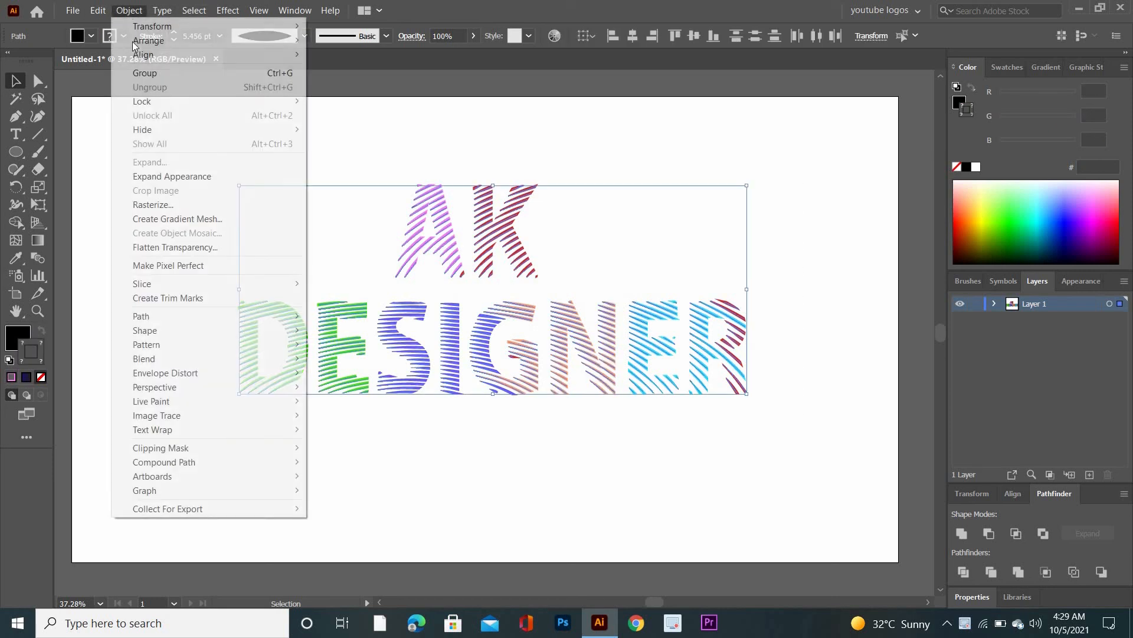
pyautogui.click(171, 177)
pyautogui.rightClick(398, 144)
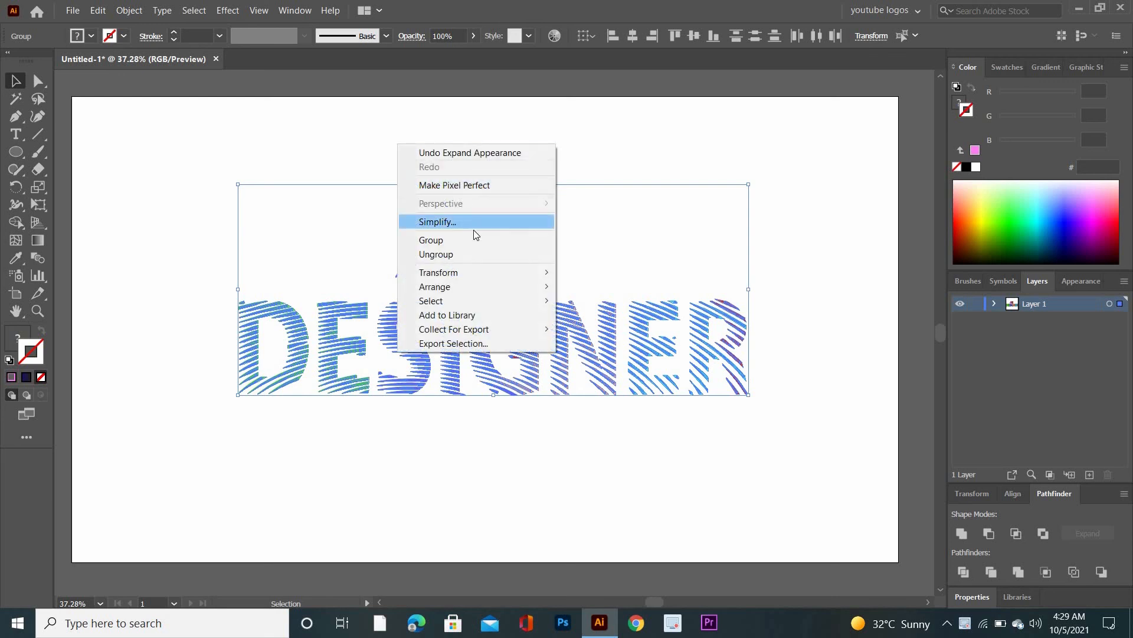
pyautogui.click(475, 254)
pyautogui.click(489, 156)
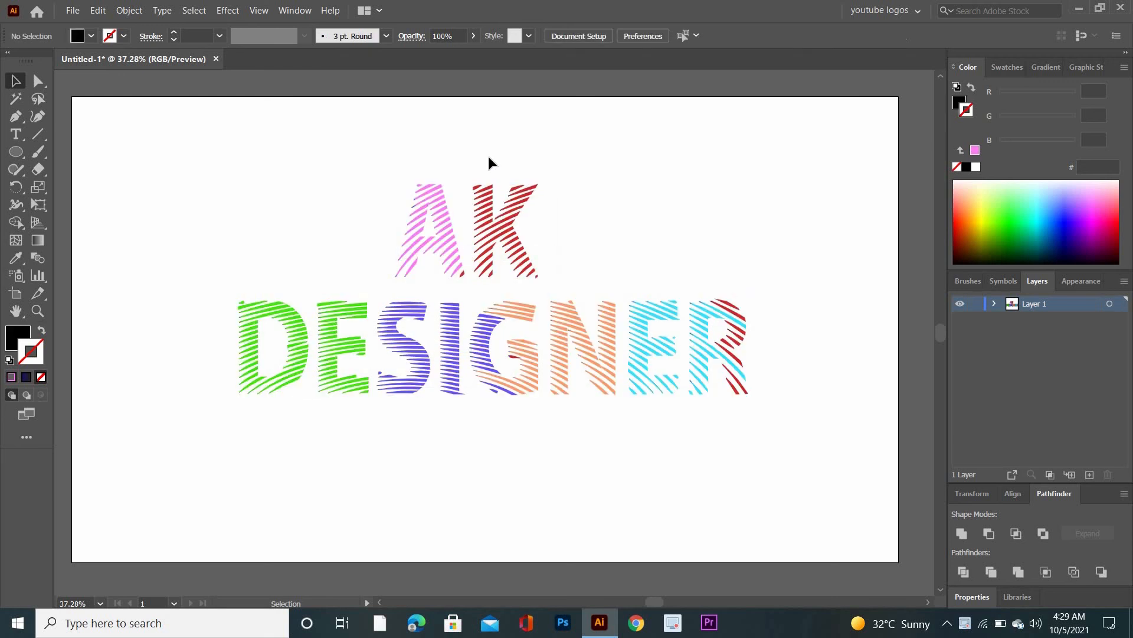